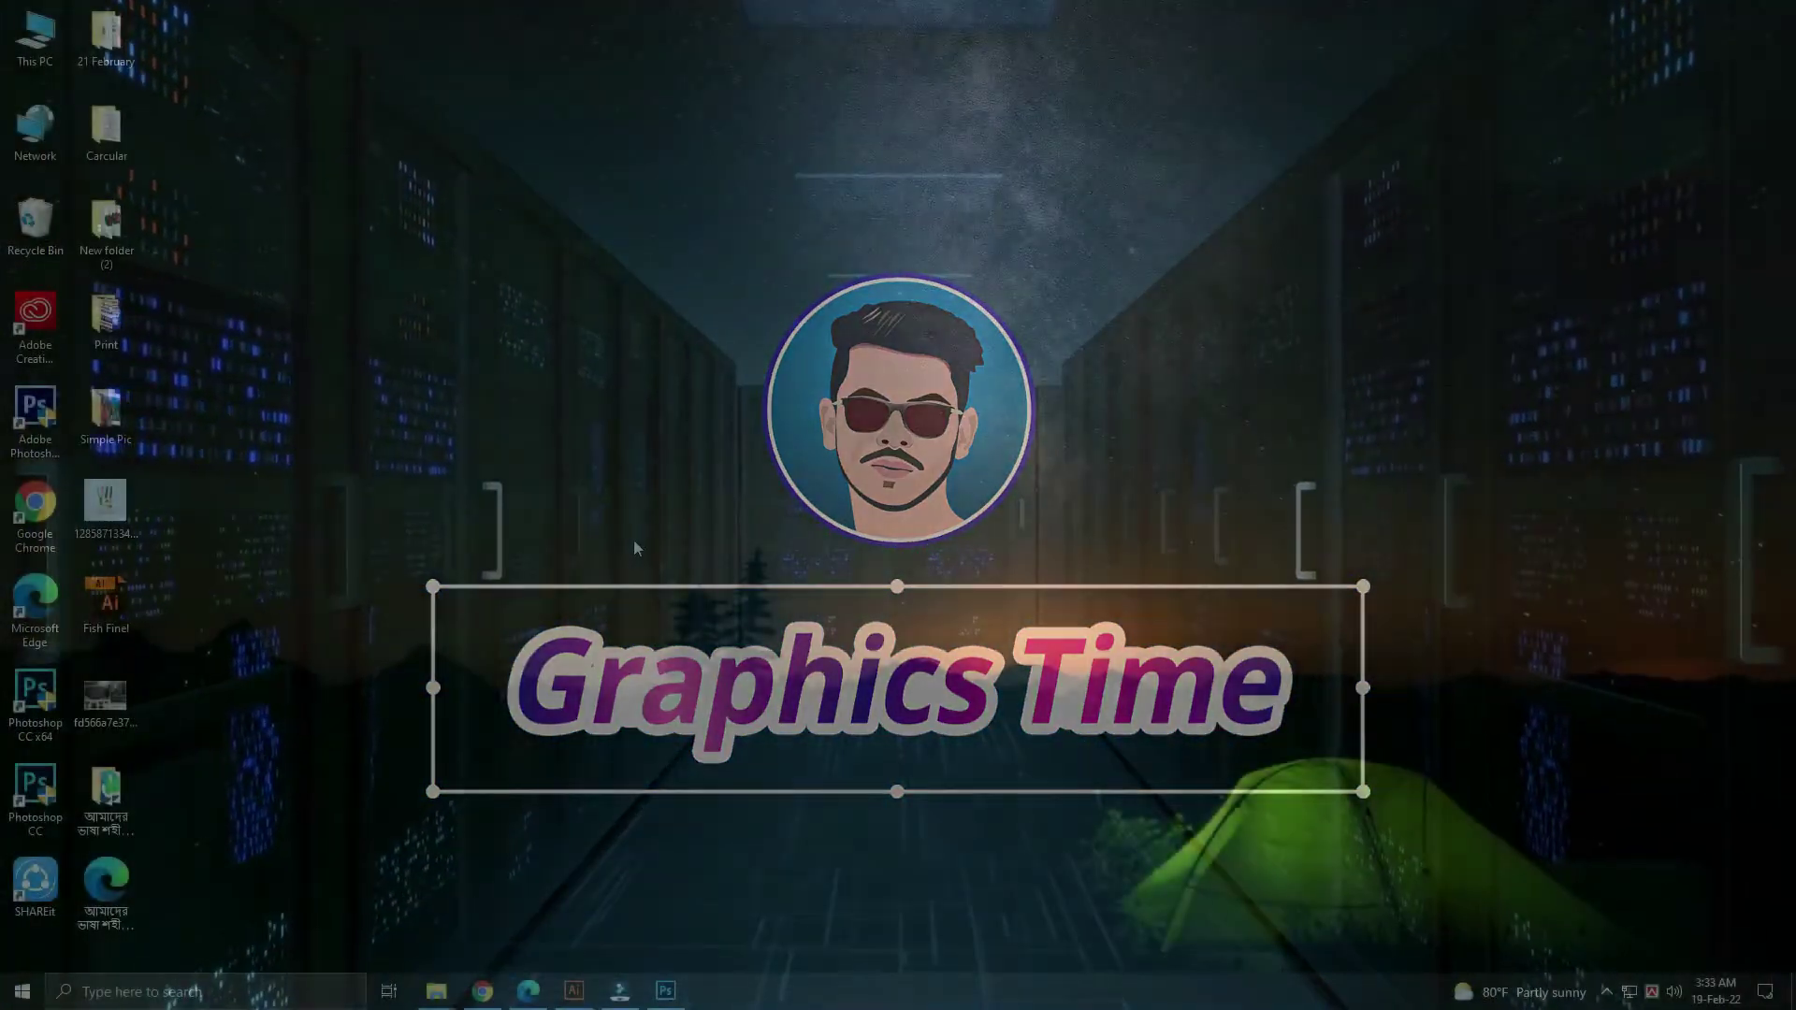
Refresh the Windows desktop from its right-click menu
{"action": "right_click", "coordinate": [643, 480]}
{"action": "left_click", "coordinate": [680, 532]}
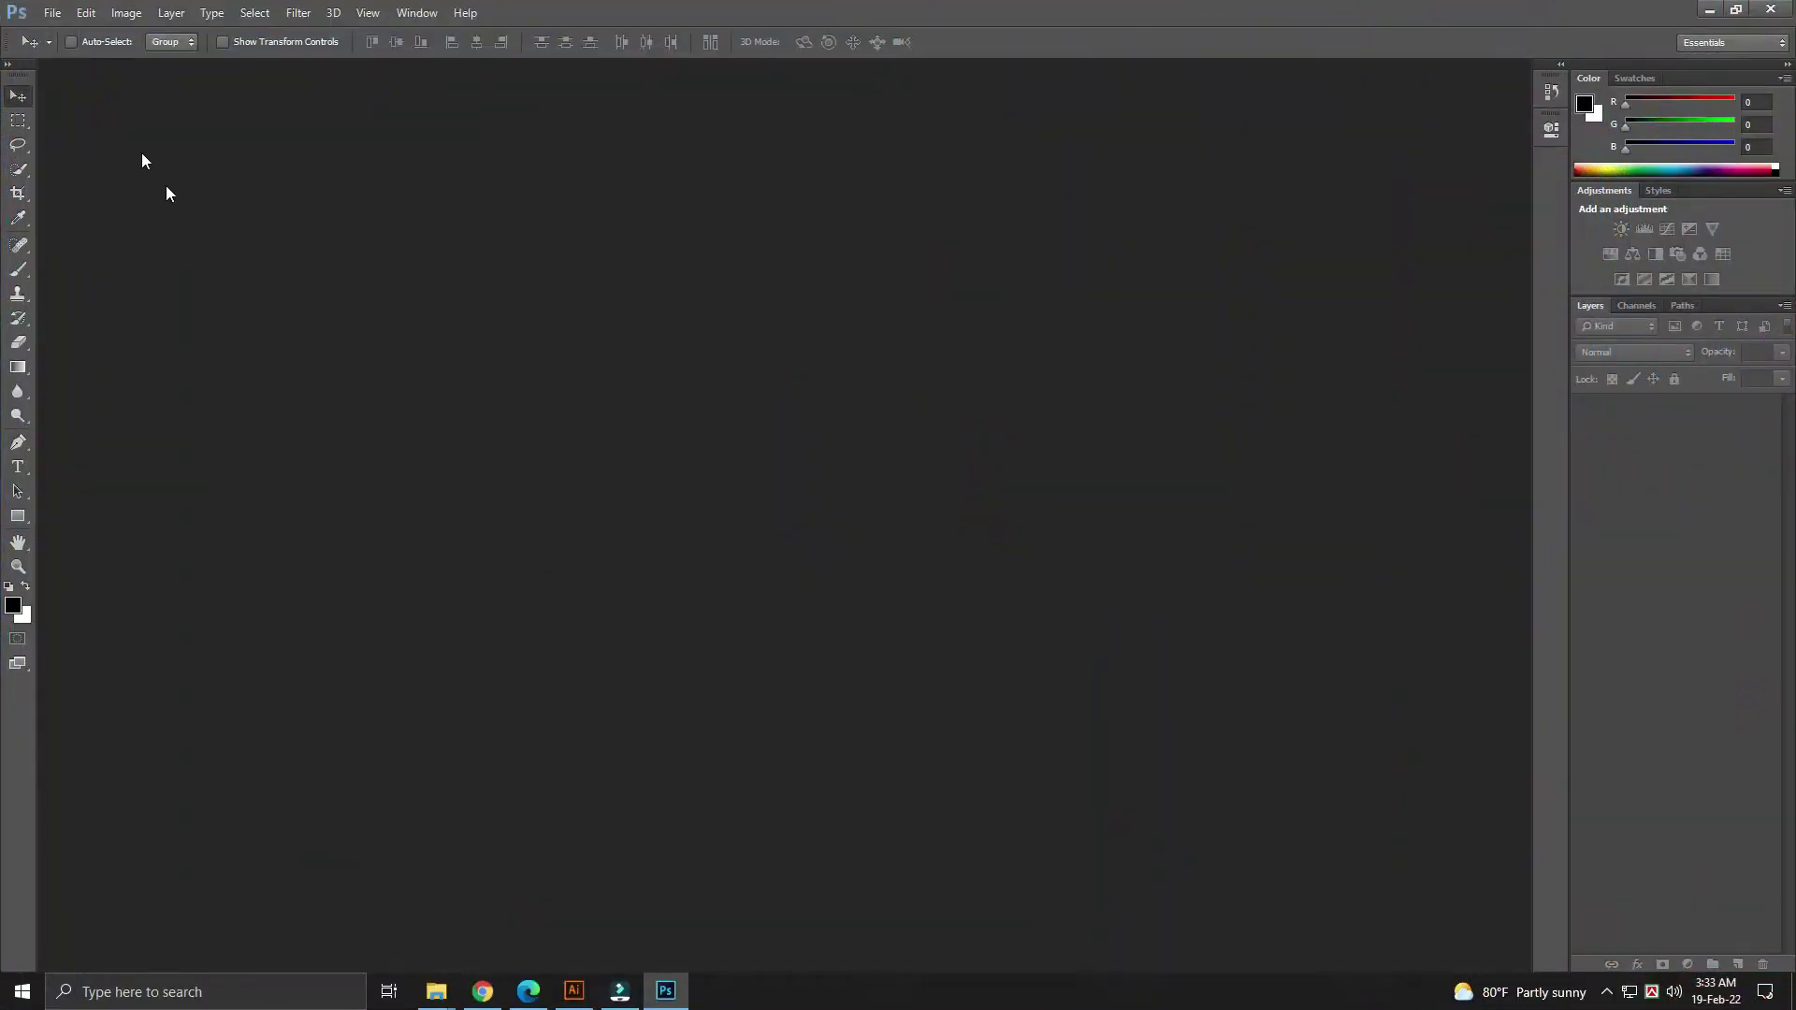
Open the Girl and Wall images together from the Portait wall folder
{"action": "left_click", "coordinate": [52, 13]}
{"action": "left_click", "coordinate": [69, 53]}
{"action": "left_click", "coordinate": [782, 171]}
{"action": "left_click", "coordinate": [573, 161], "text": "ctrl"}
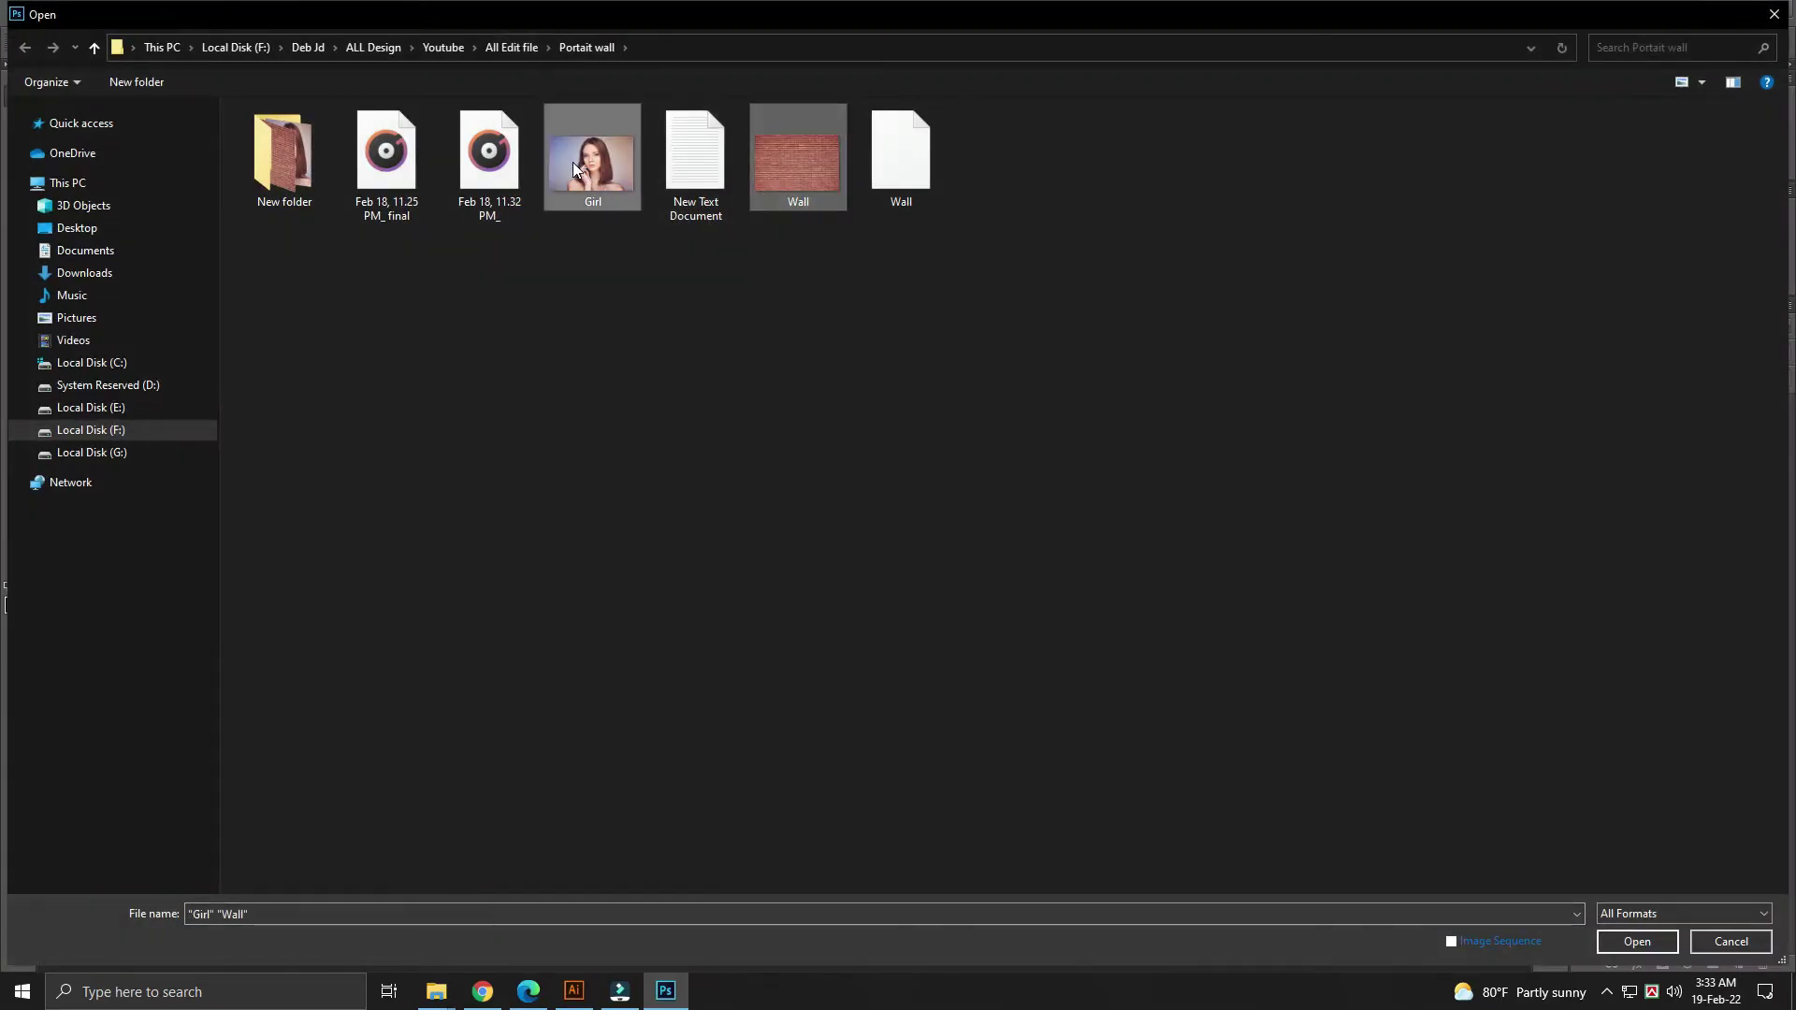
{"action": "left_click", "coordinate": [1628, 951]}
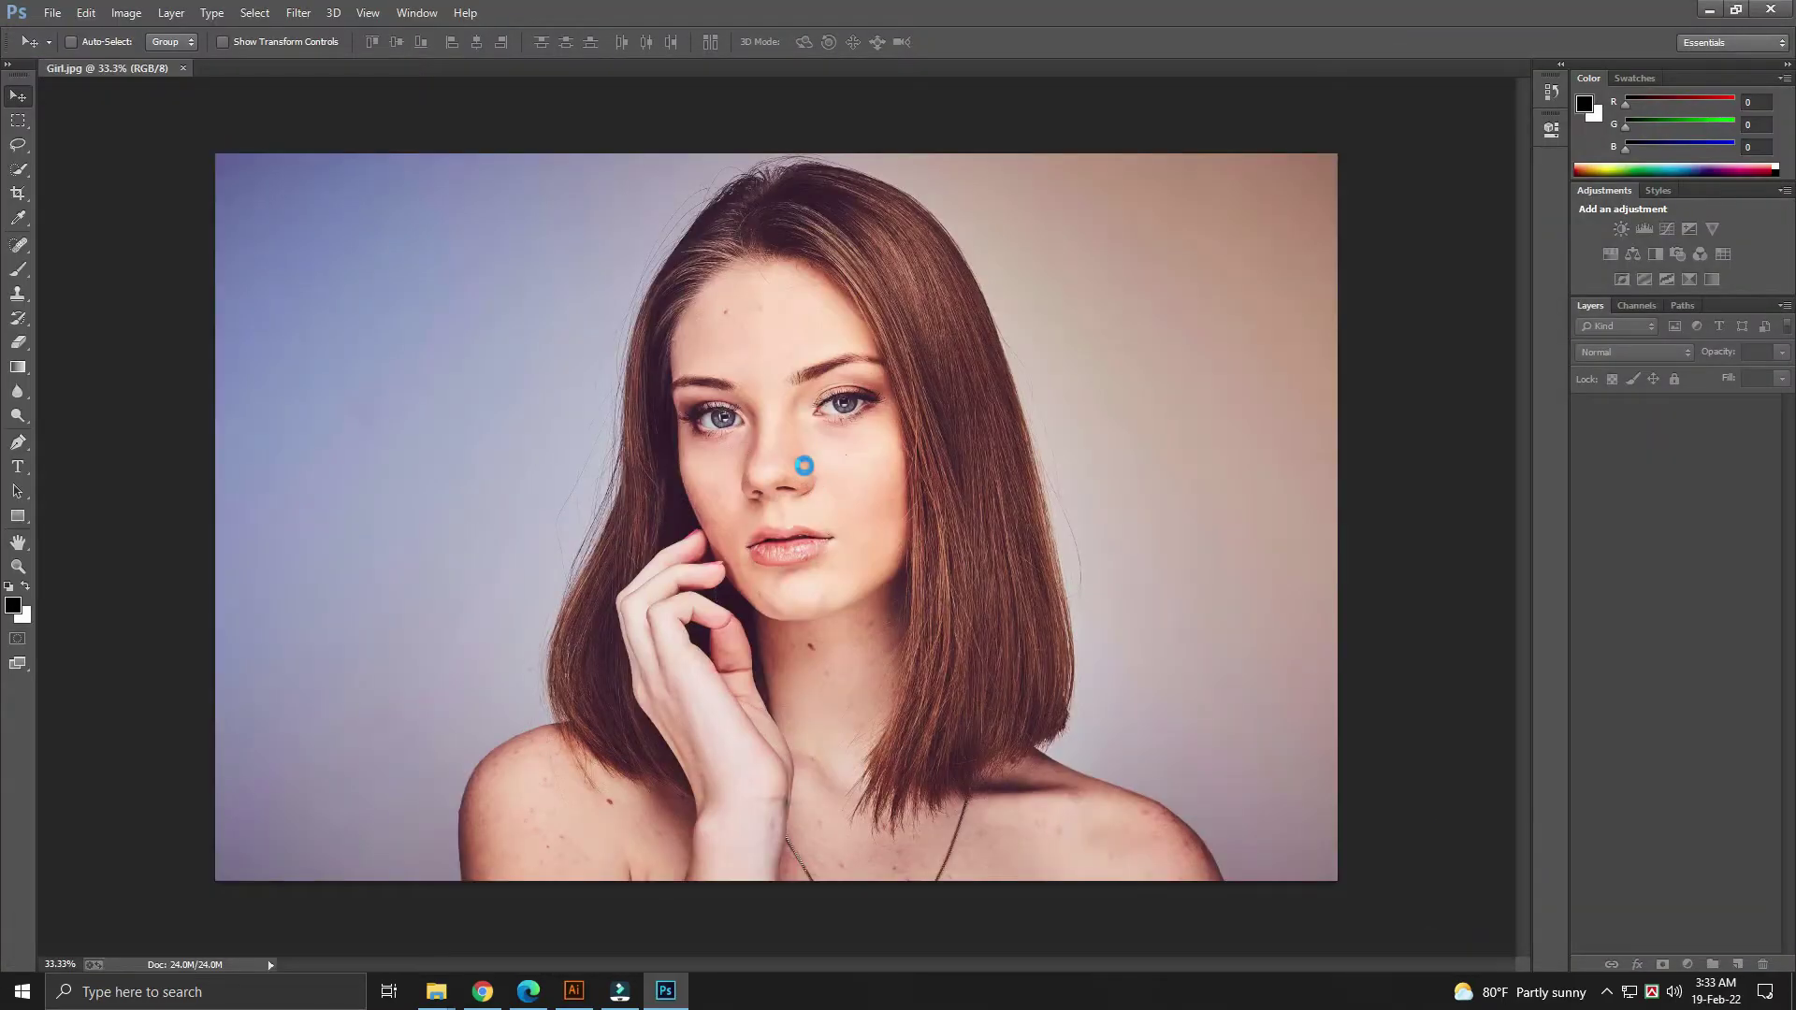
Zoom into Girl.jpg, fit Wall.jpg to screen, then return to the portrait
{"action": "key", "text": "ctrl+Tab"}
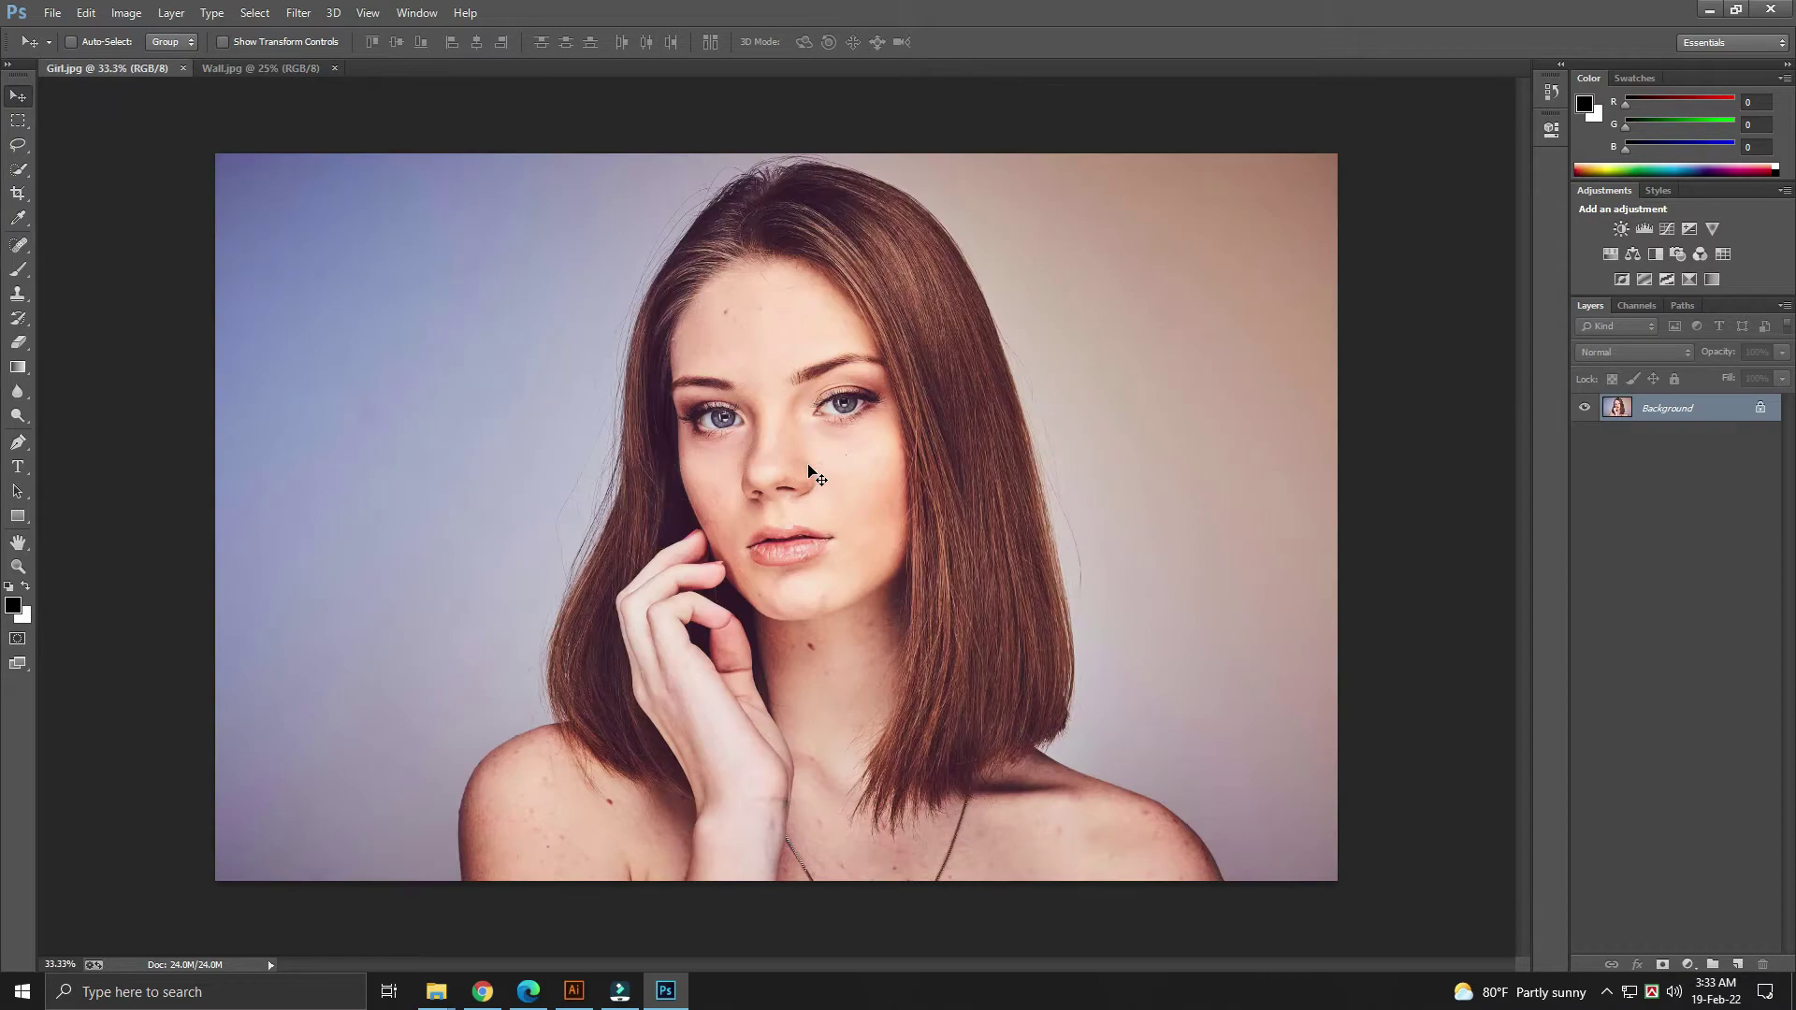
{"action": "key", "text": "ctrl+plus"}
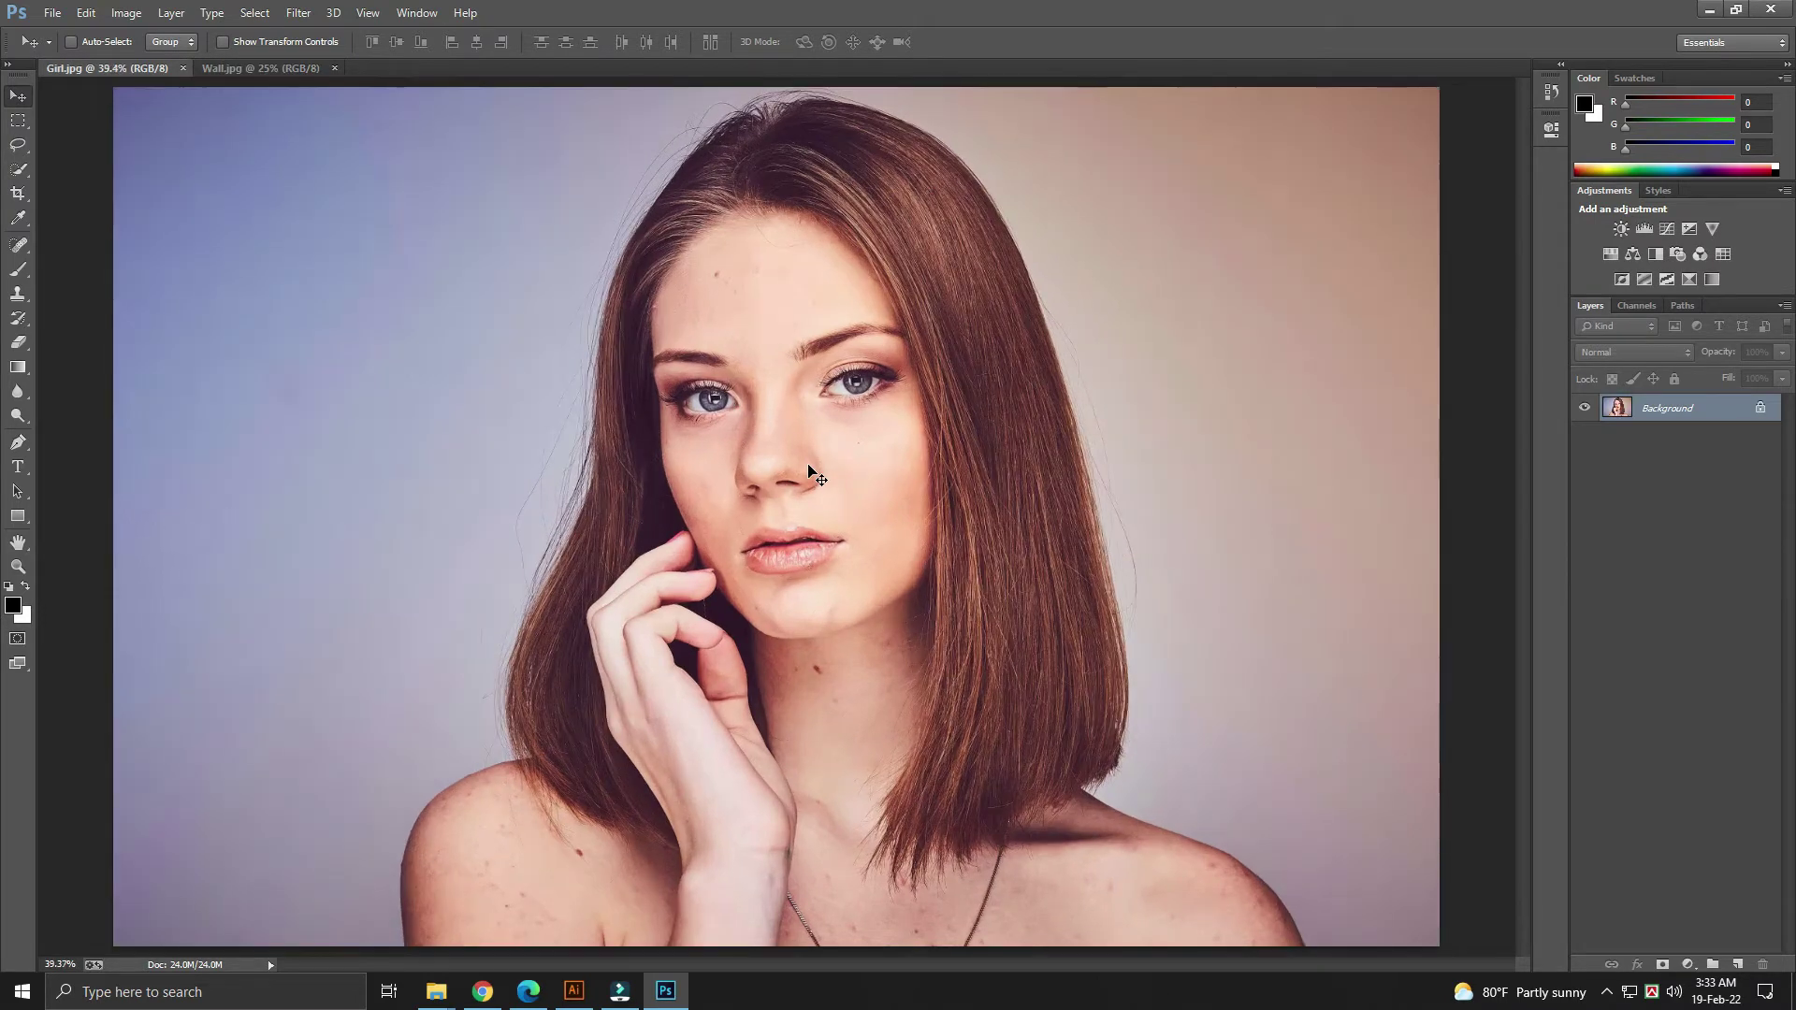
{"action": "key", "text": "ctrl+Tab"}
{"action": "key", "text": "ctrl+0"}
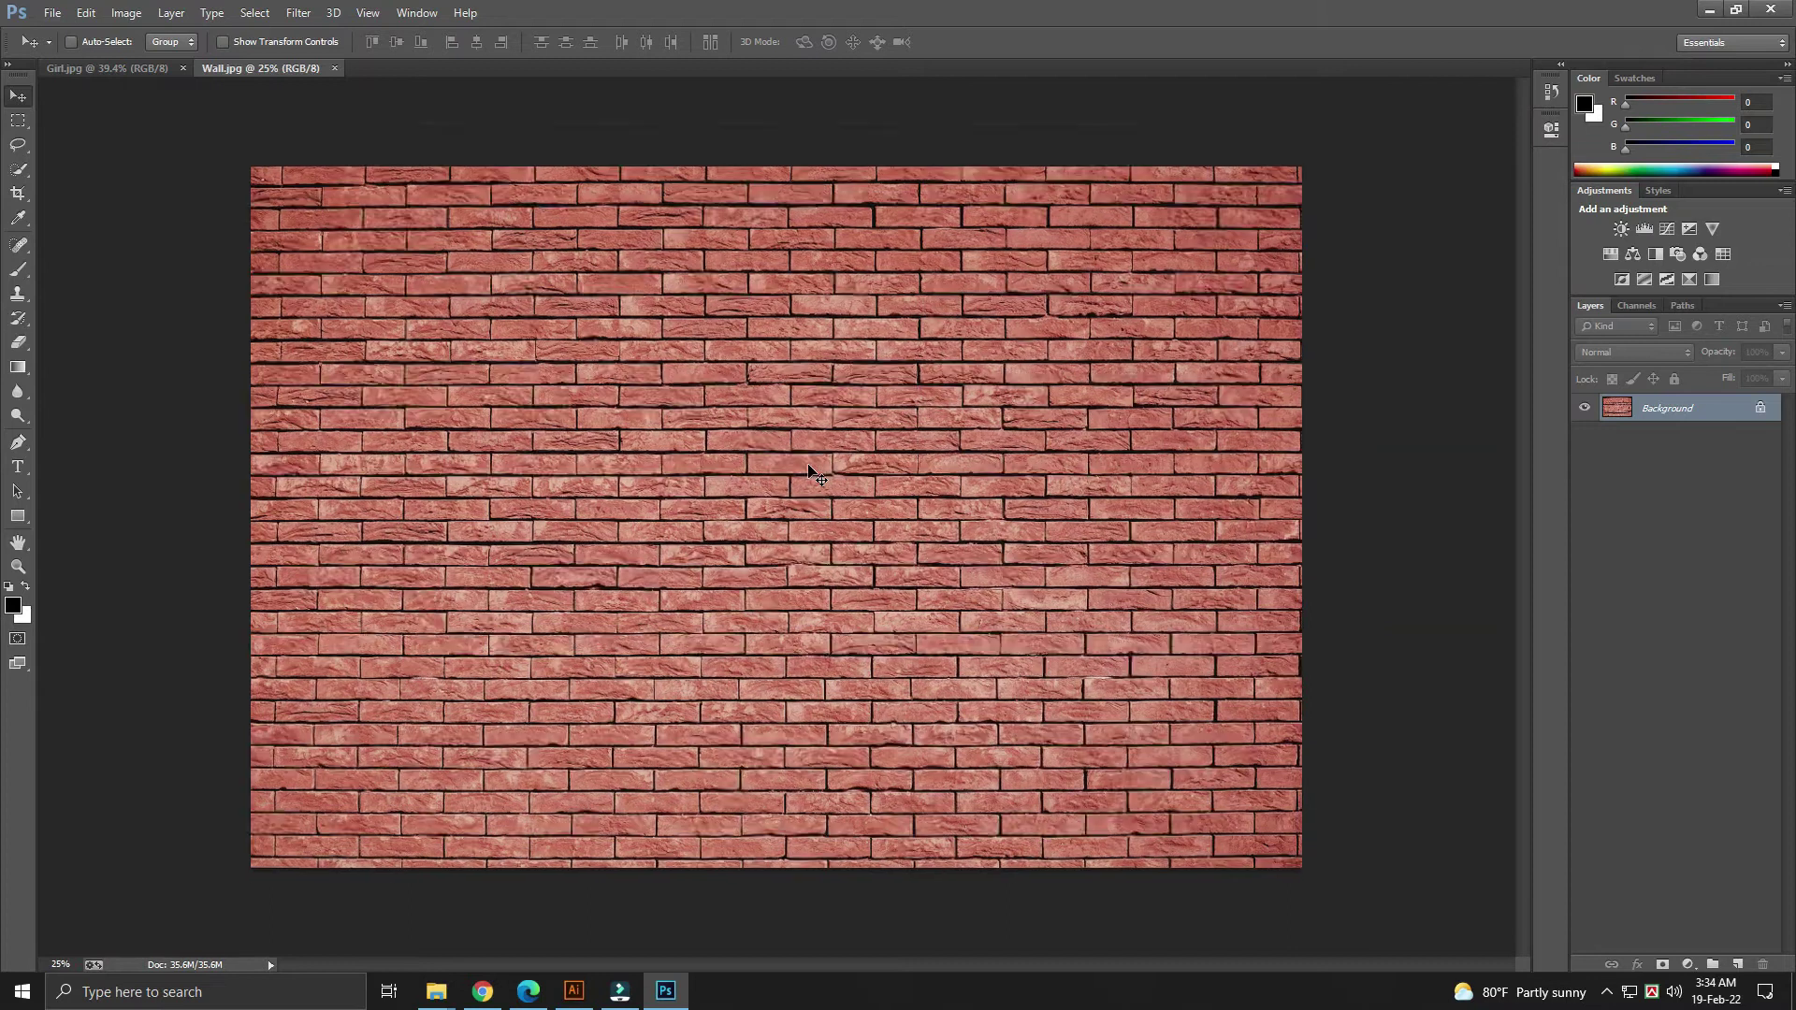
{"action": "key", "text": "ctrl+Tab"}
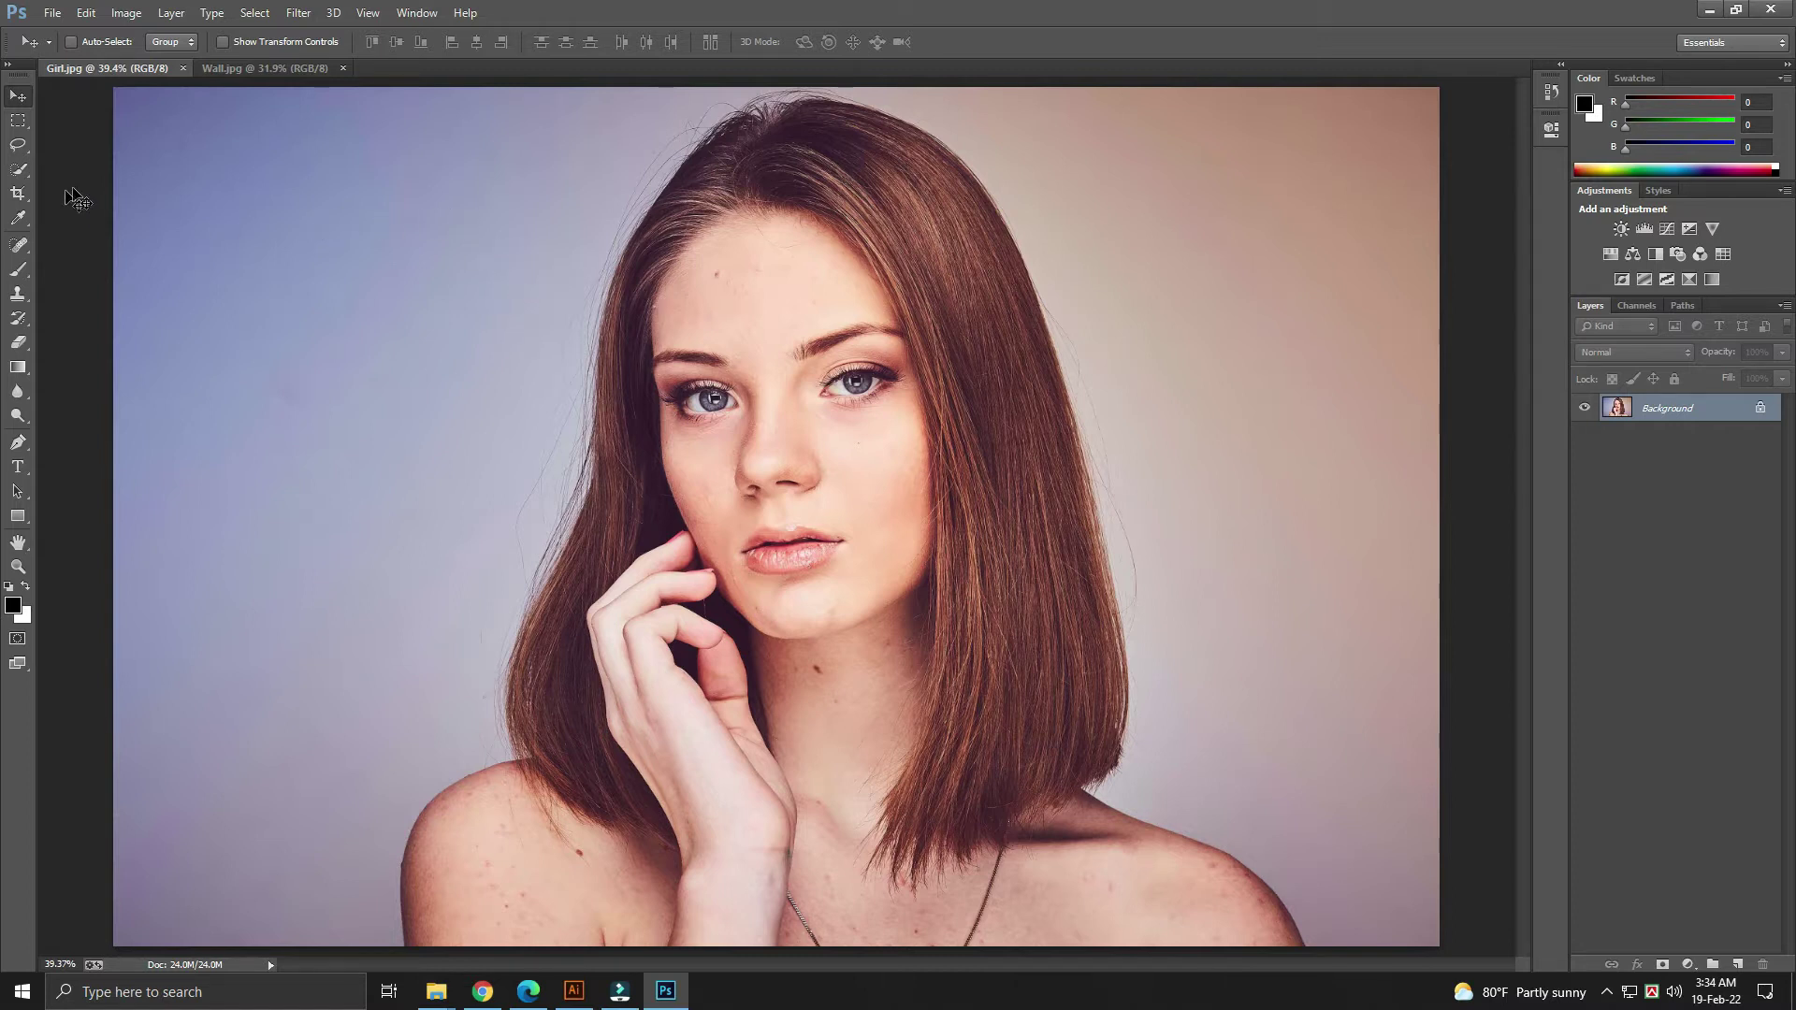
Quick-select the background on both sides of the woman and feather it 1.5 px
{"action": "left_click", "coordinate": [23, 170]}
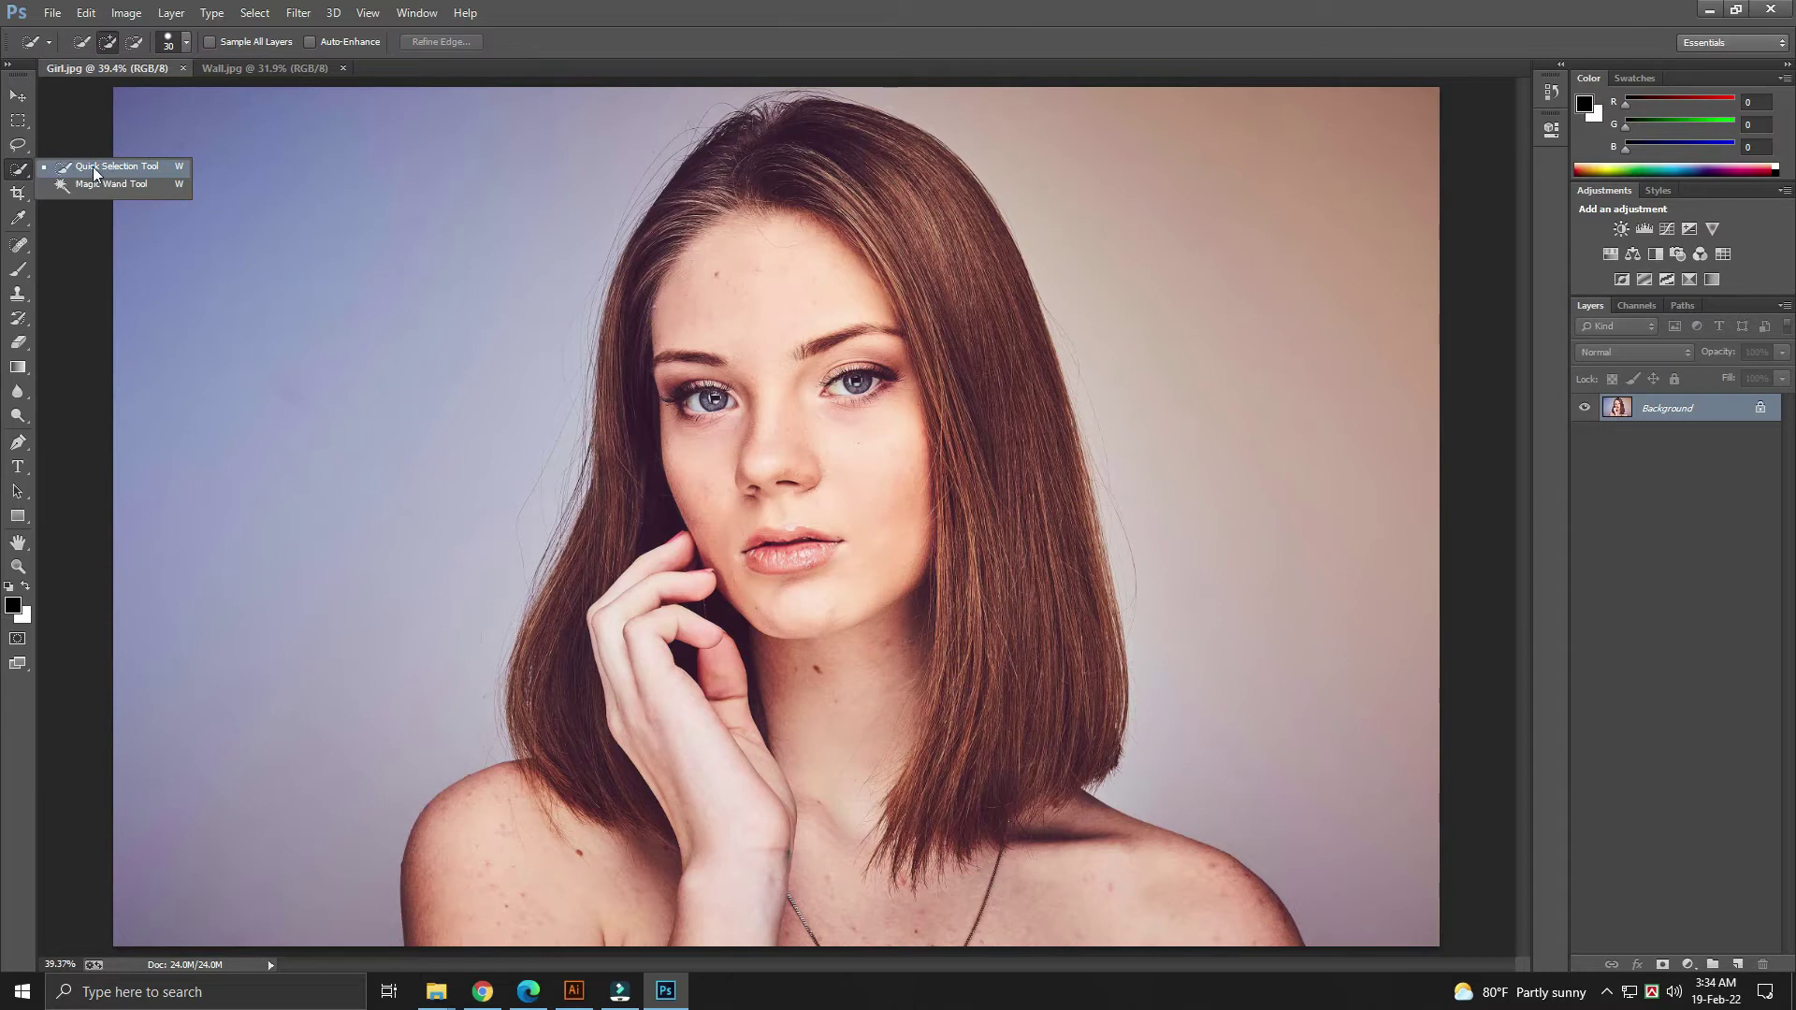
{"action": "left_click", "coordinate": [90, 169]}
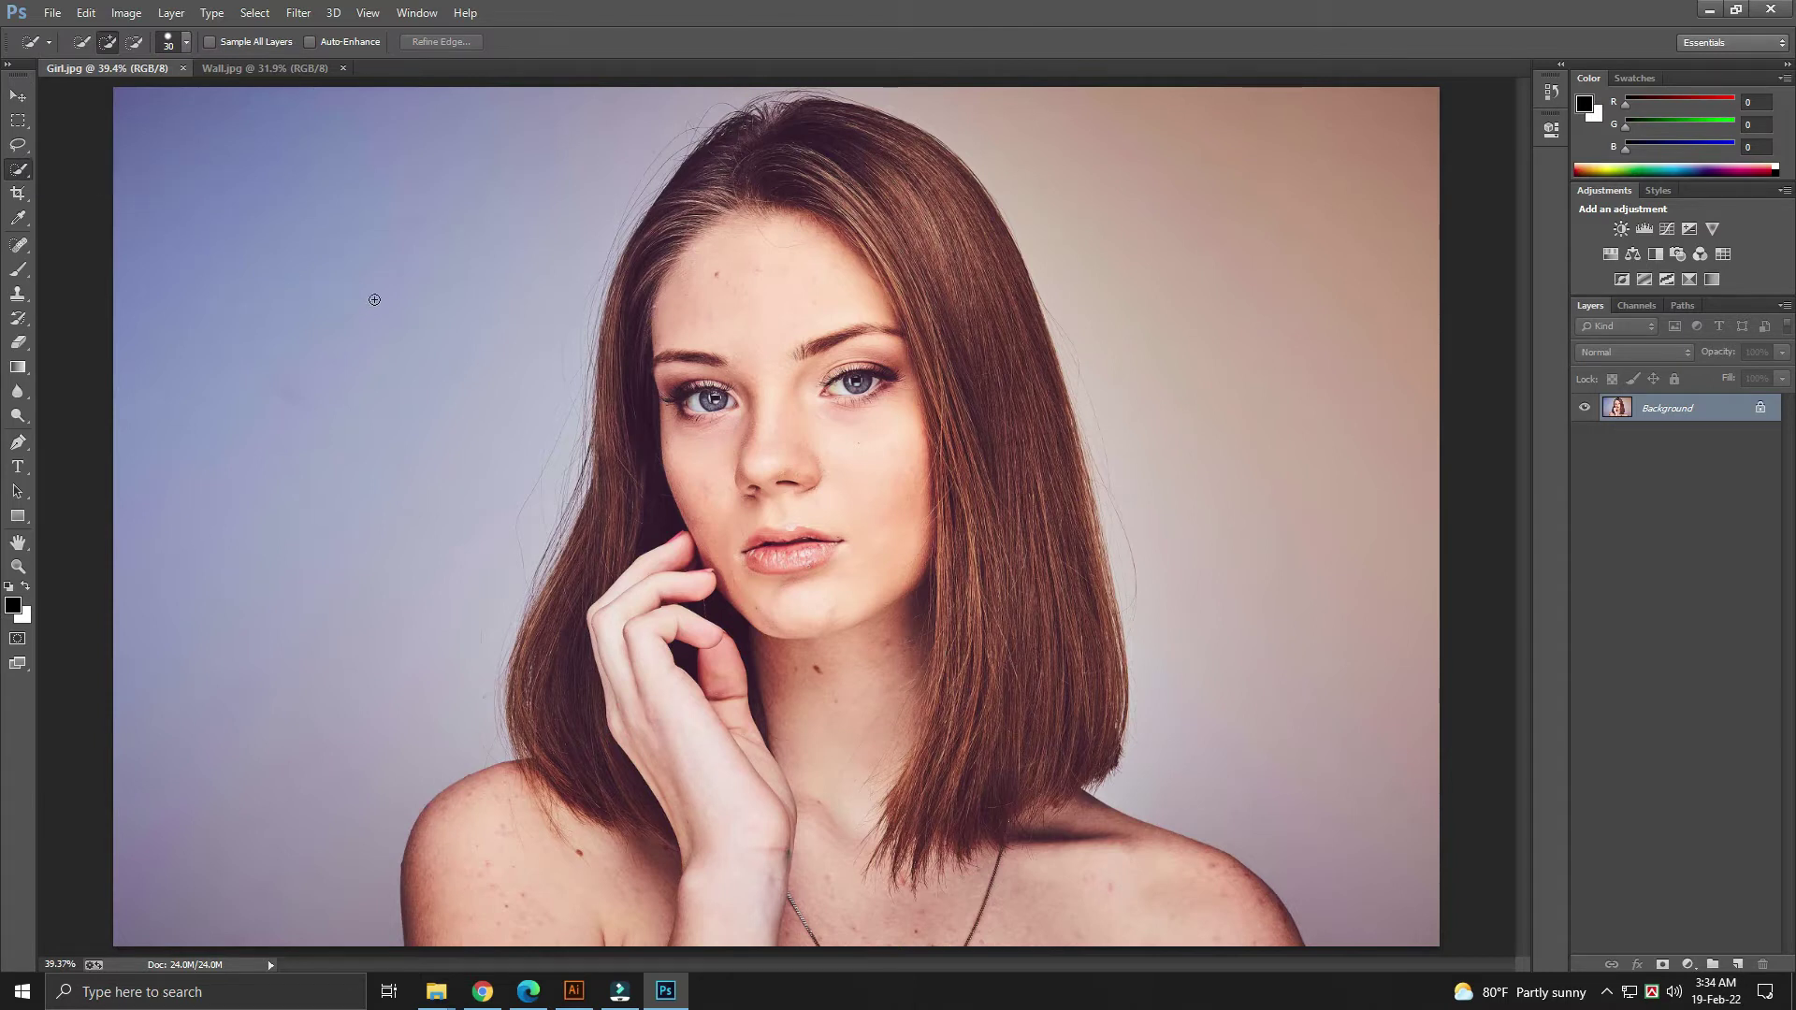
{"action": "left_click_drag", "start_coordinate": [430, 349], "coordinate": [393, 491]}
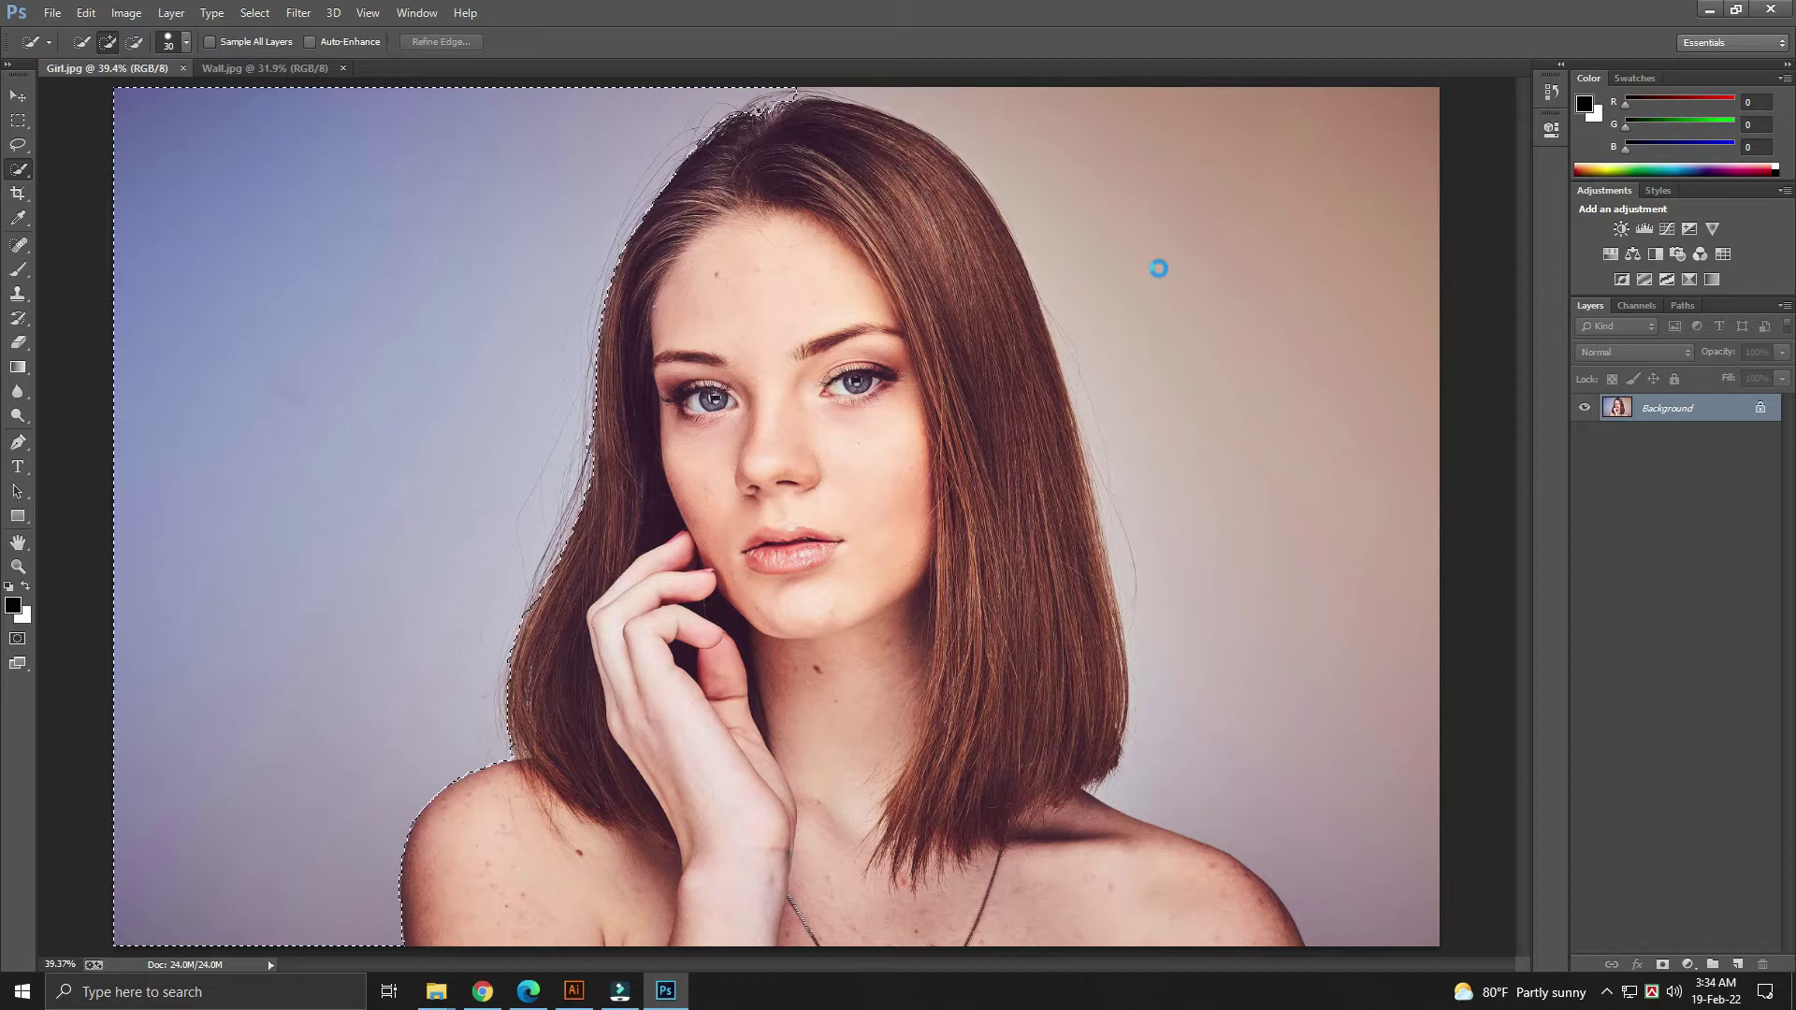
{"action": "left_click_drag", "start_coordinate": [1226, 477], "coordinate": [1114, 308]}
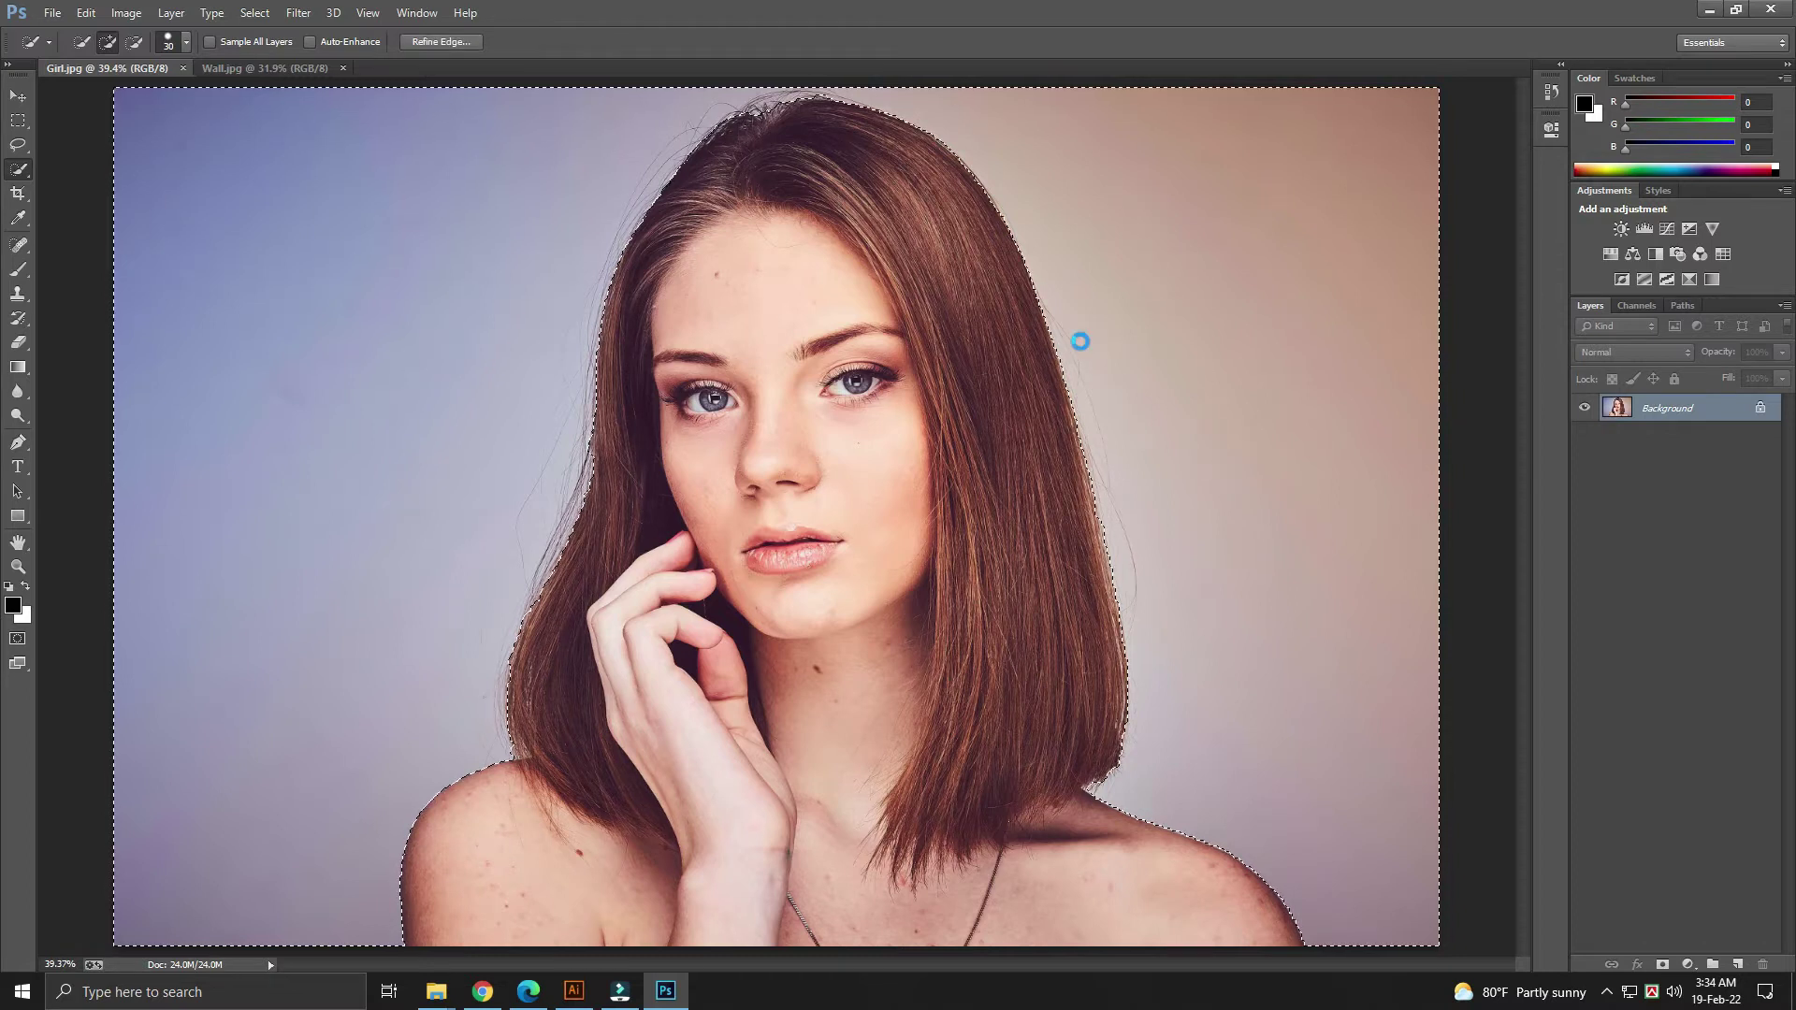
{"action": "right_click", "coordinate": [1007, 224]}
{"action": "left_click", "coordinate": [1055, 275]}
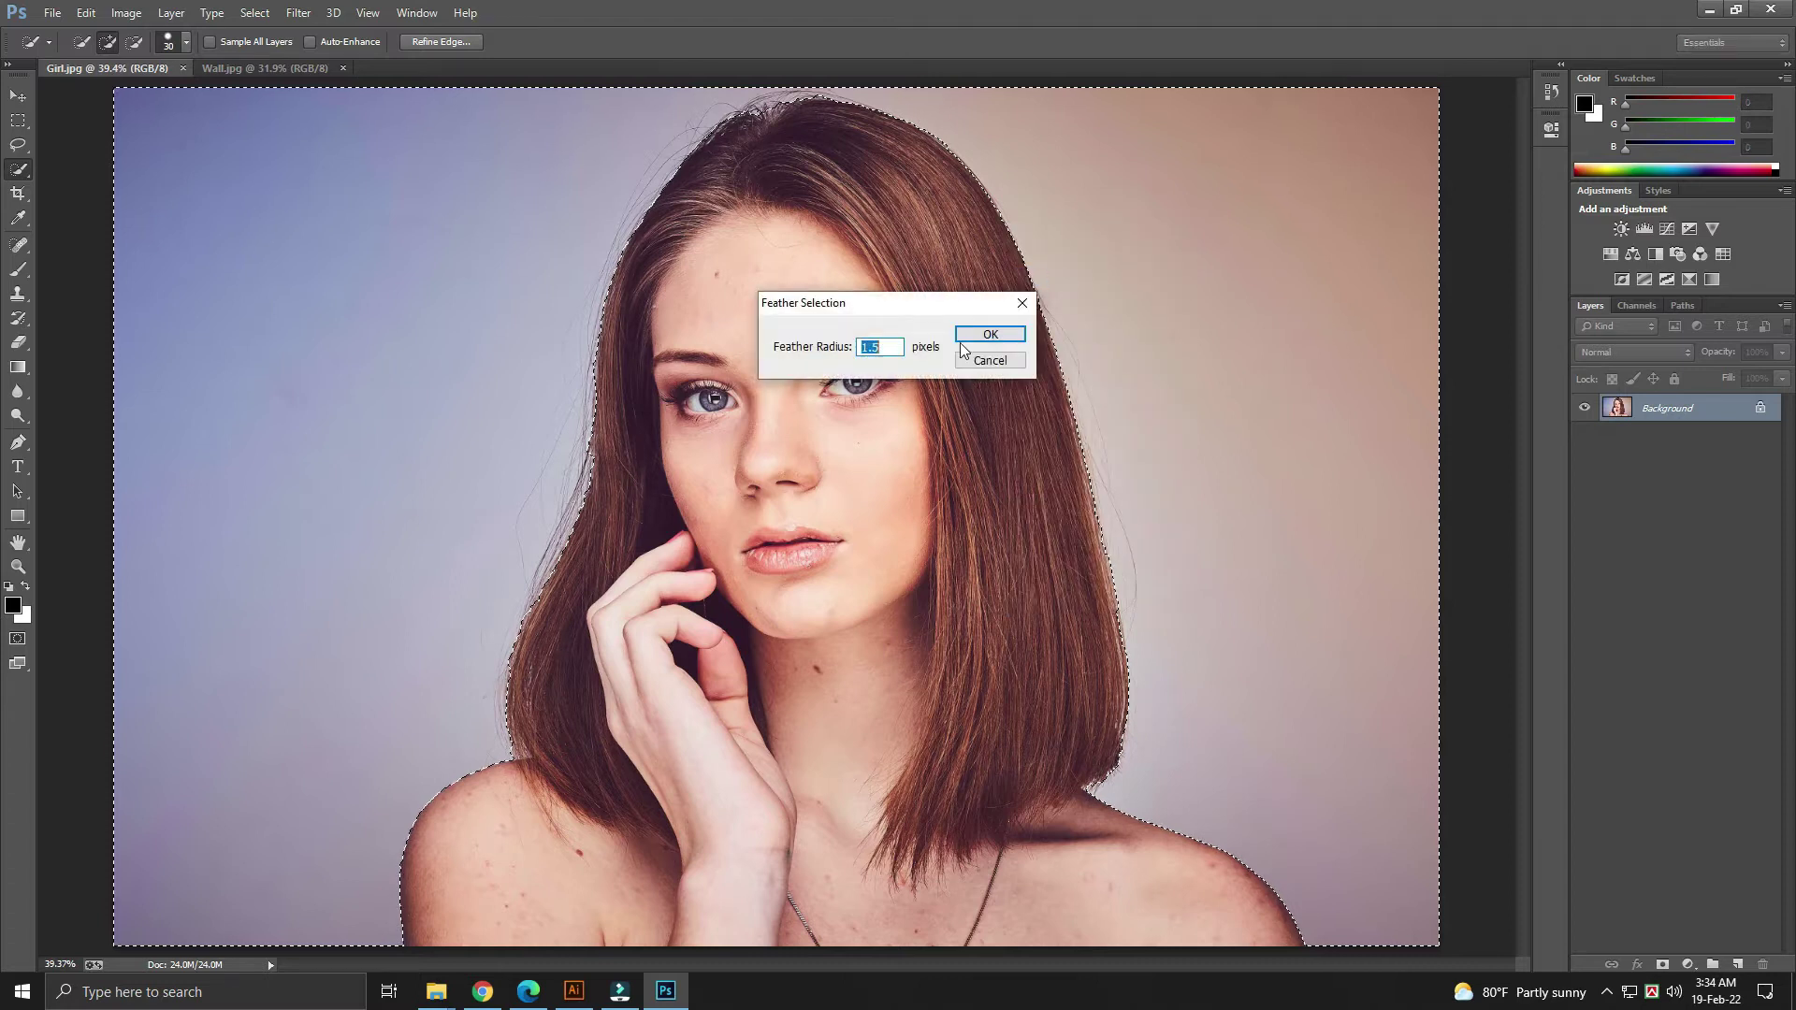
{"action": "left_click_drag", "start_coordinate": [895, 349], "coordinate": [871, 352]}
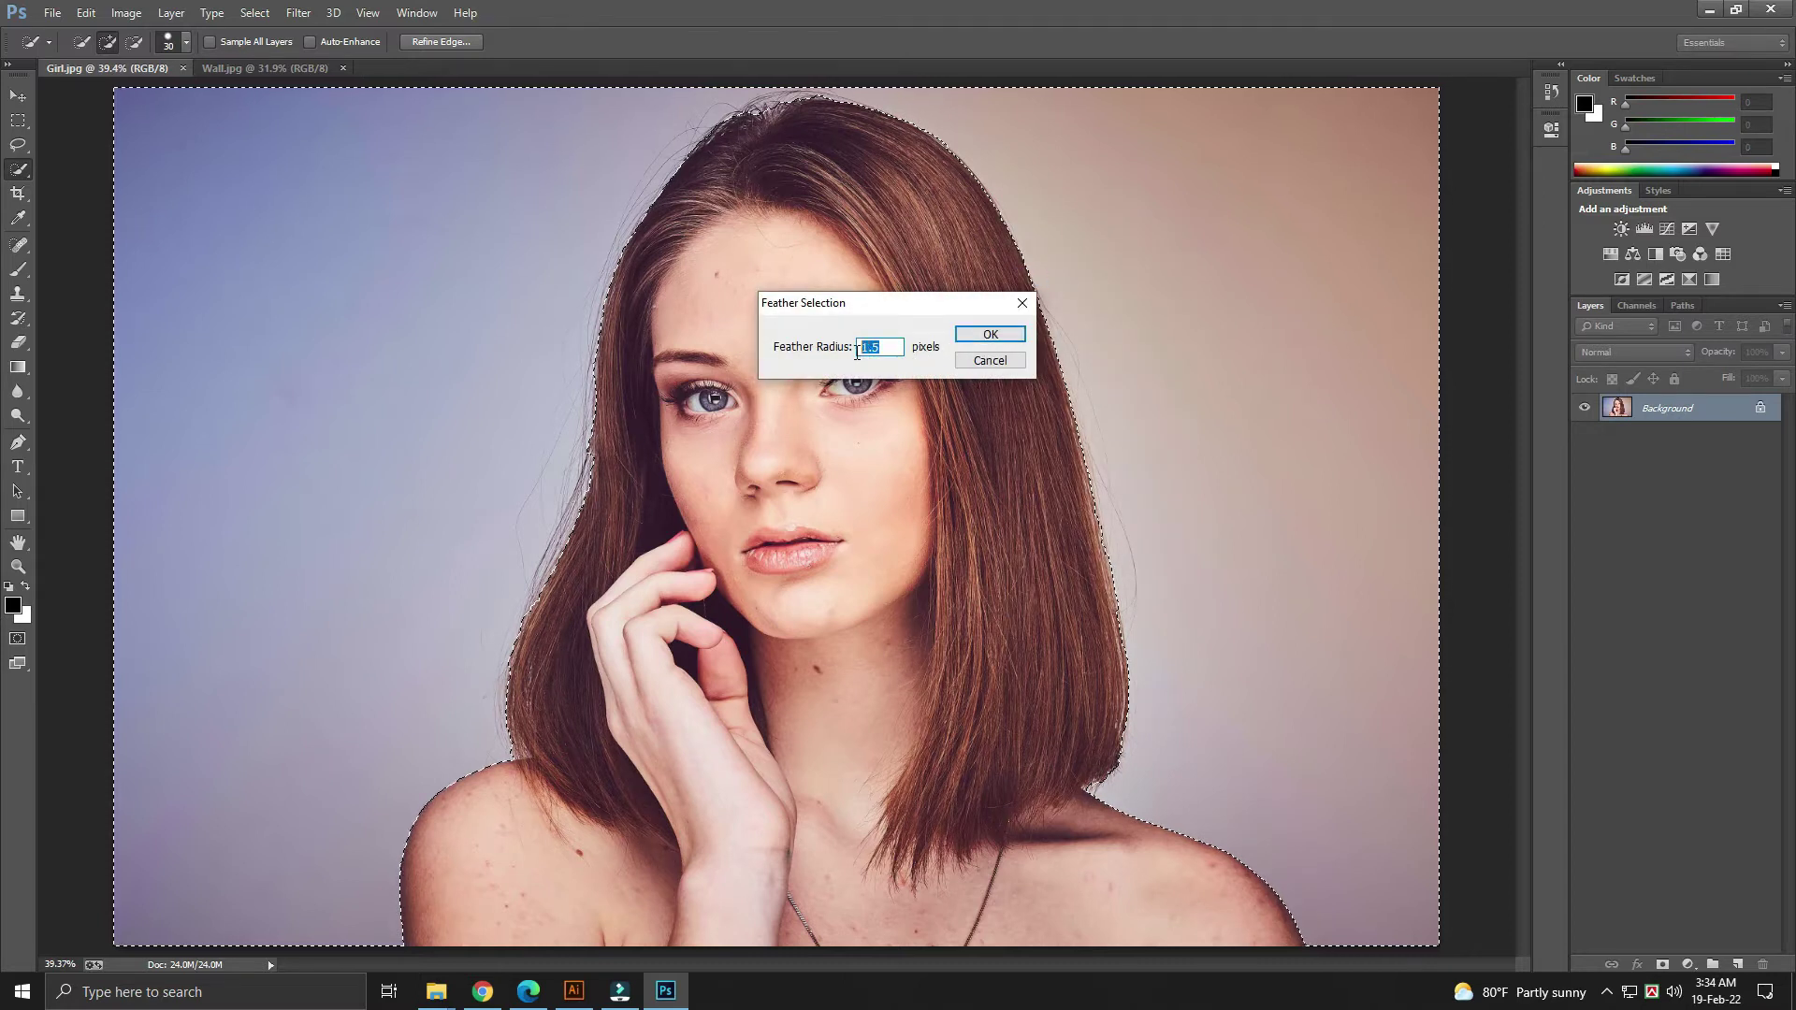
{"action": "left_click", "coordinate": [990, 333]}
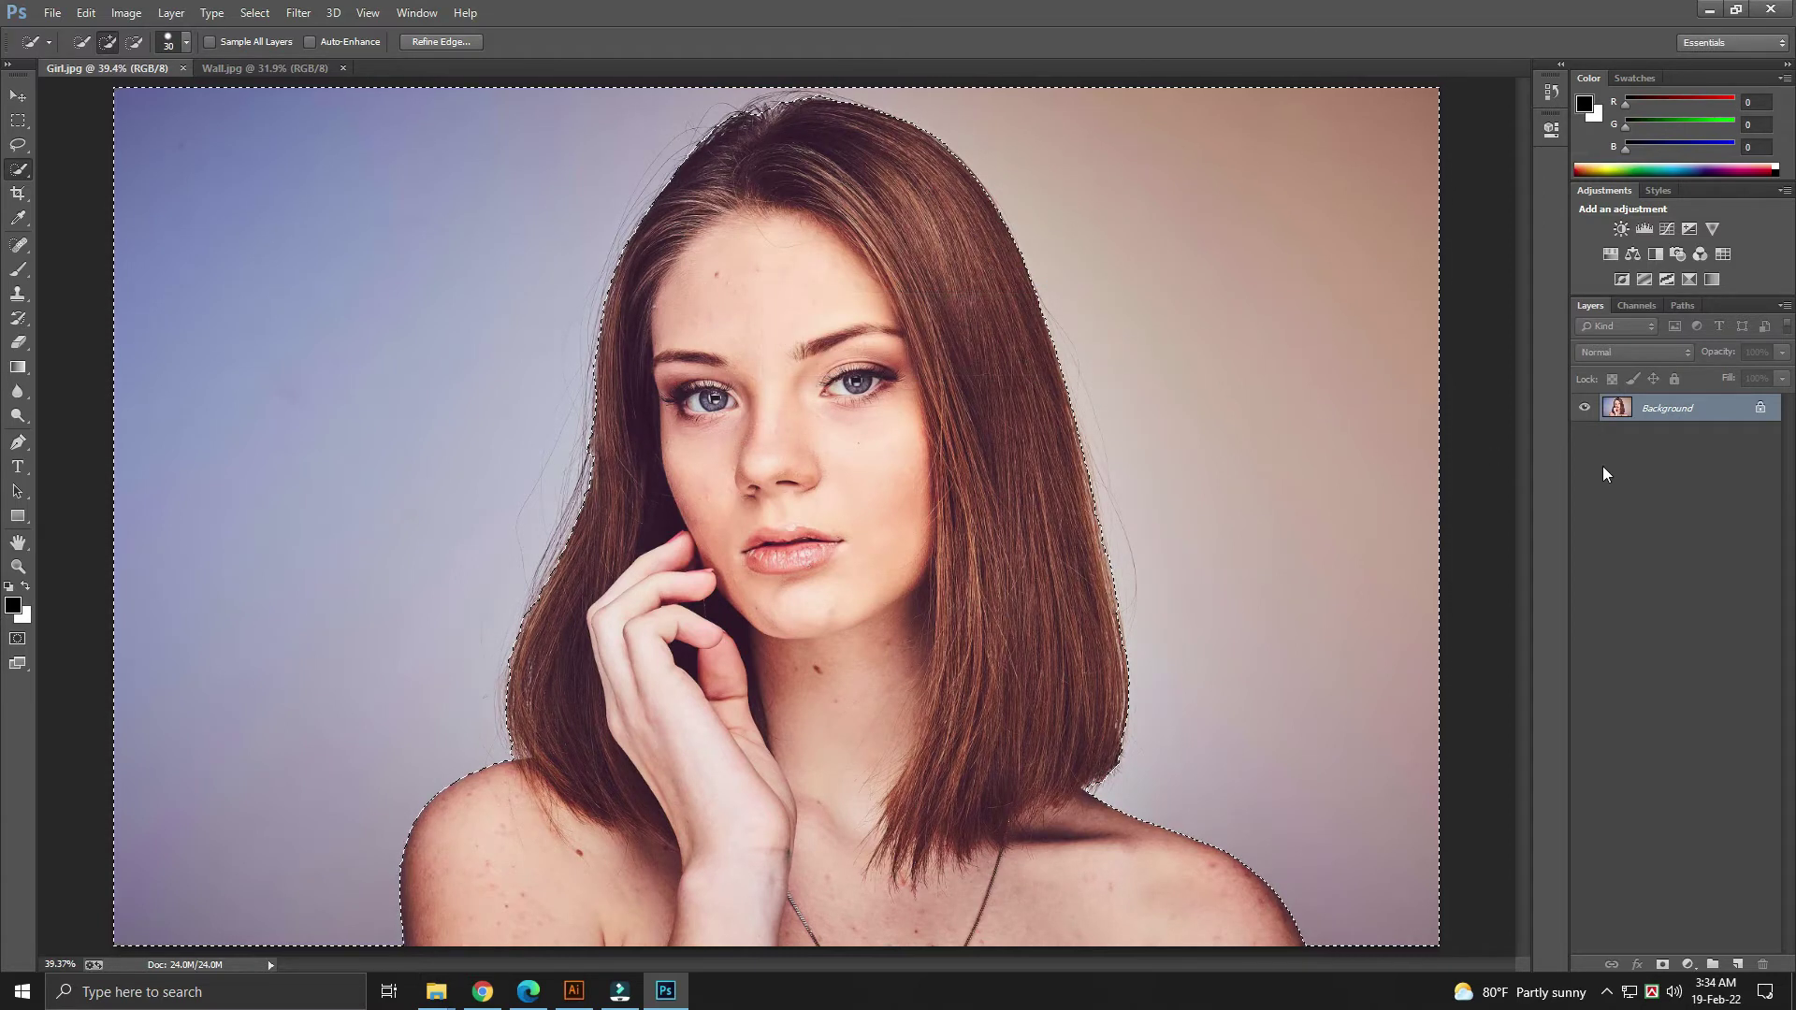
Convert Background to Layer 0, delete the selected backdrop, and deselect
{"action": "double_click", "coordinate": [1656, 414]}
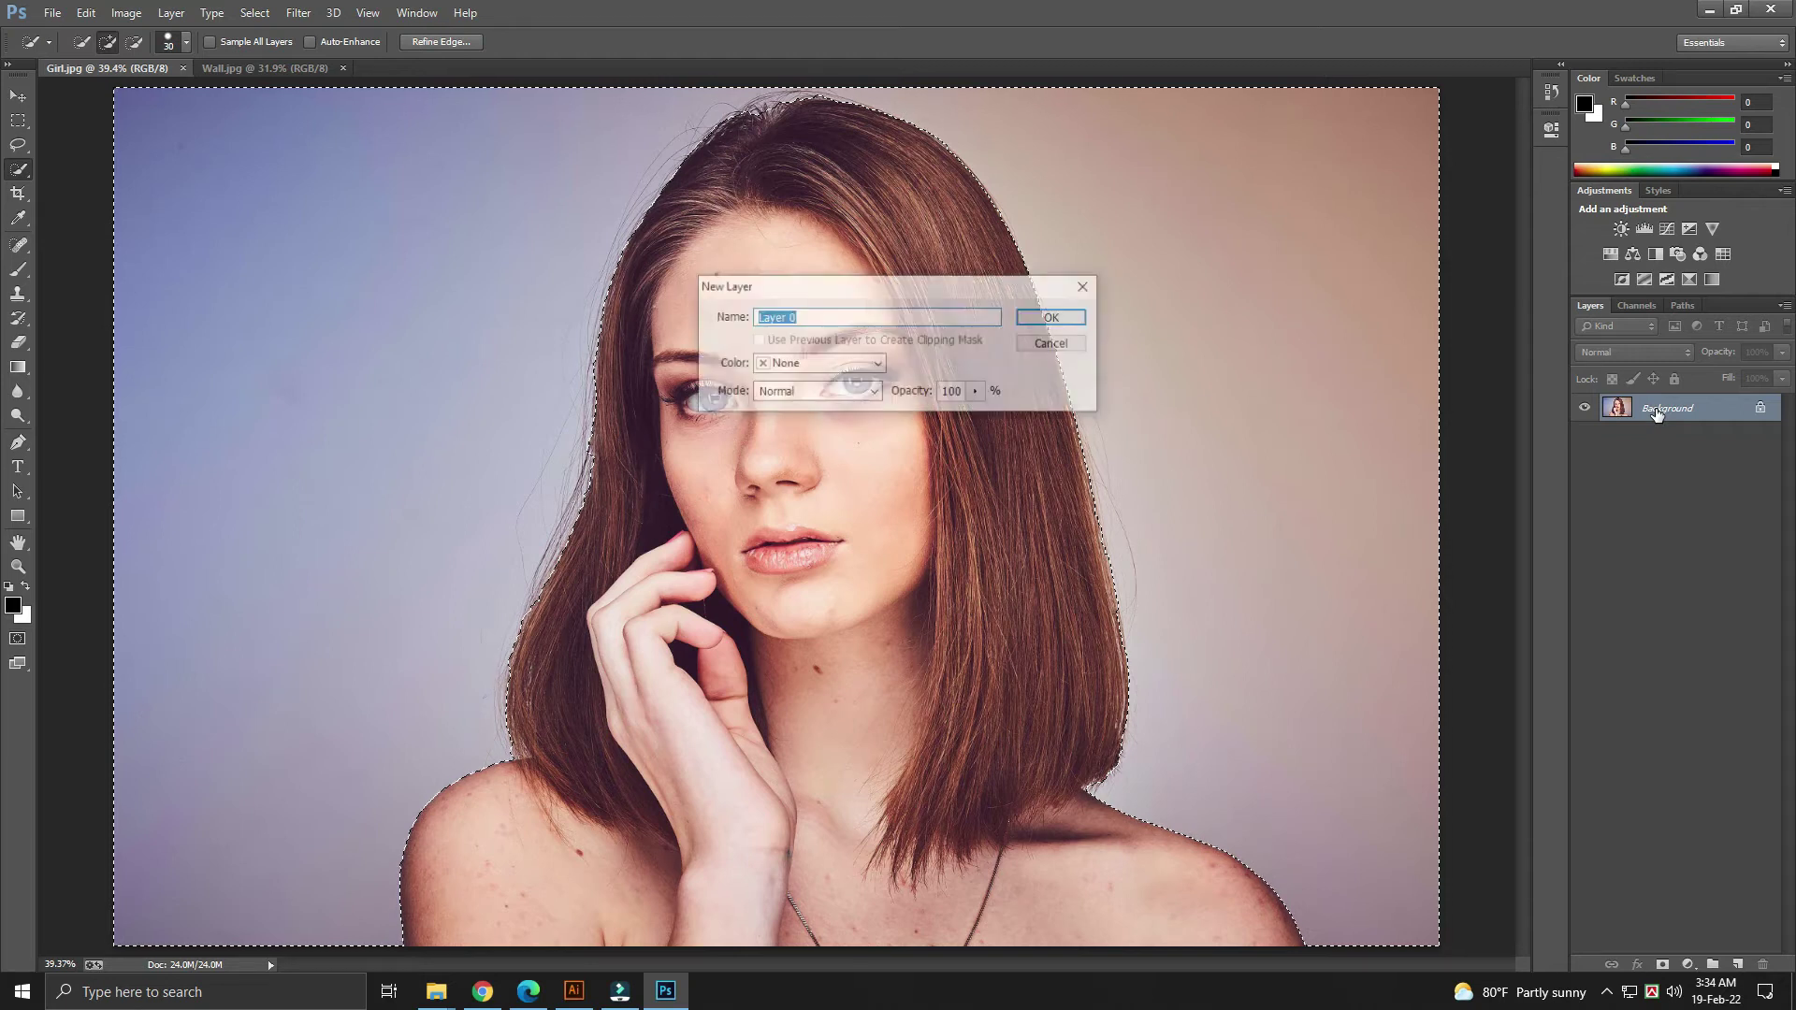
{"action": "left_click", "coordinate": [1053, 318]}
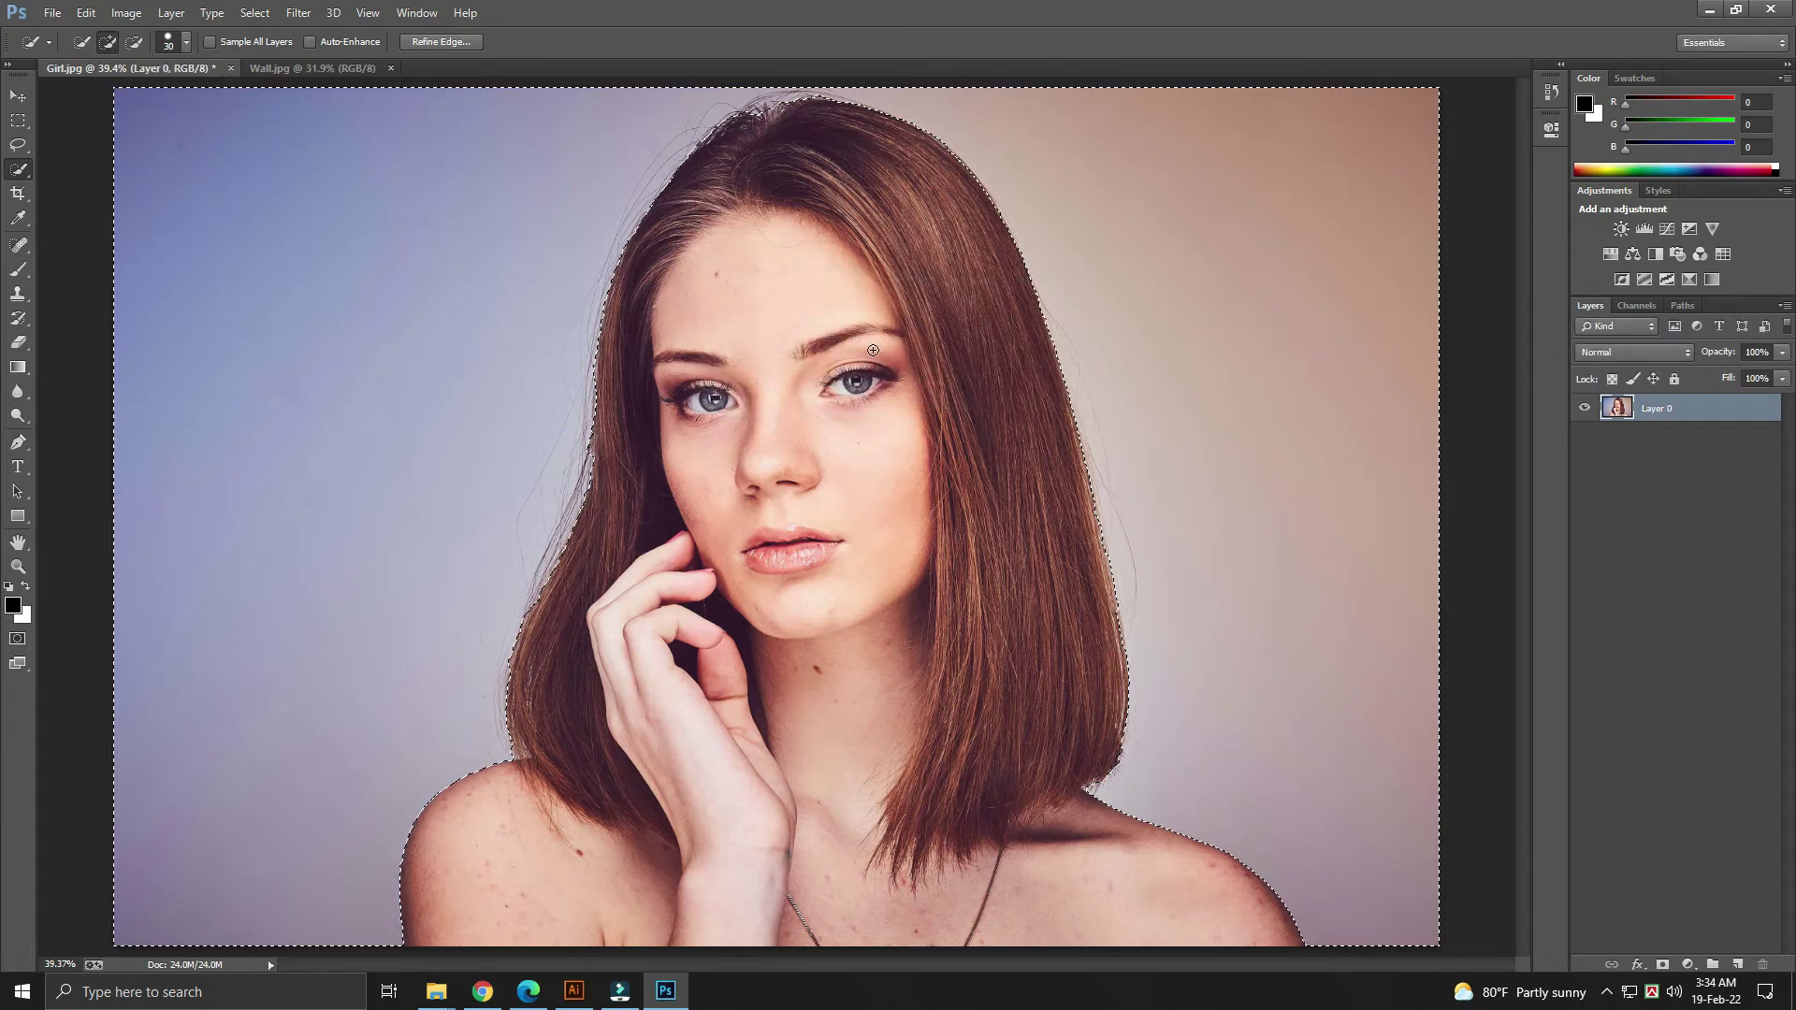
{"action": "key", "text": "Delete"}
{"action": "key", "text": "ctrl+d"}
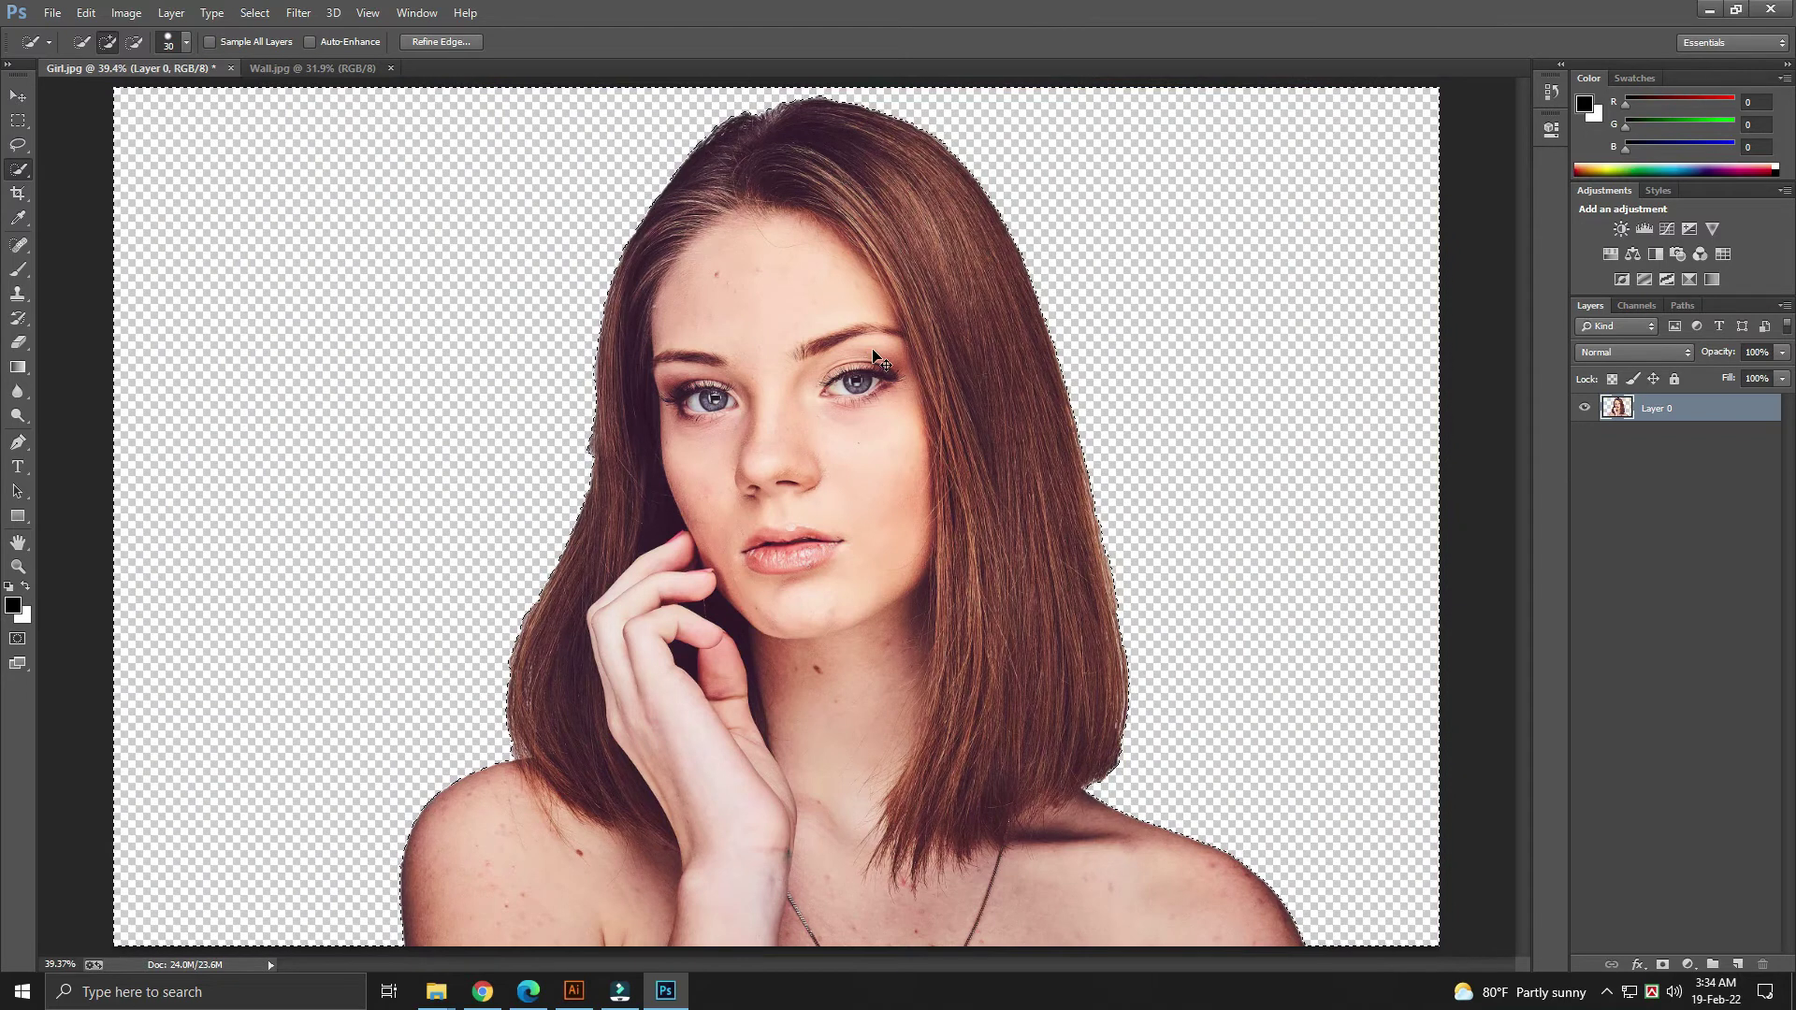
{"action": "key", "text": "v"}
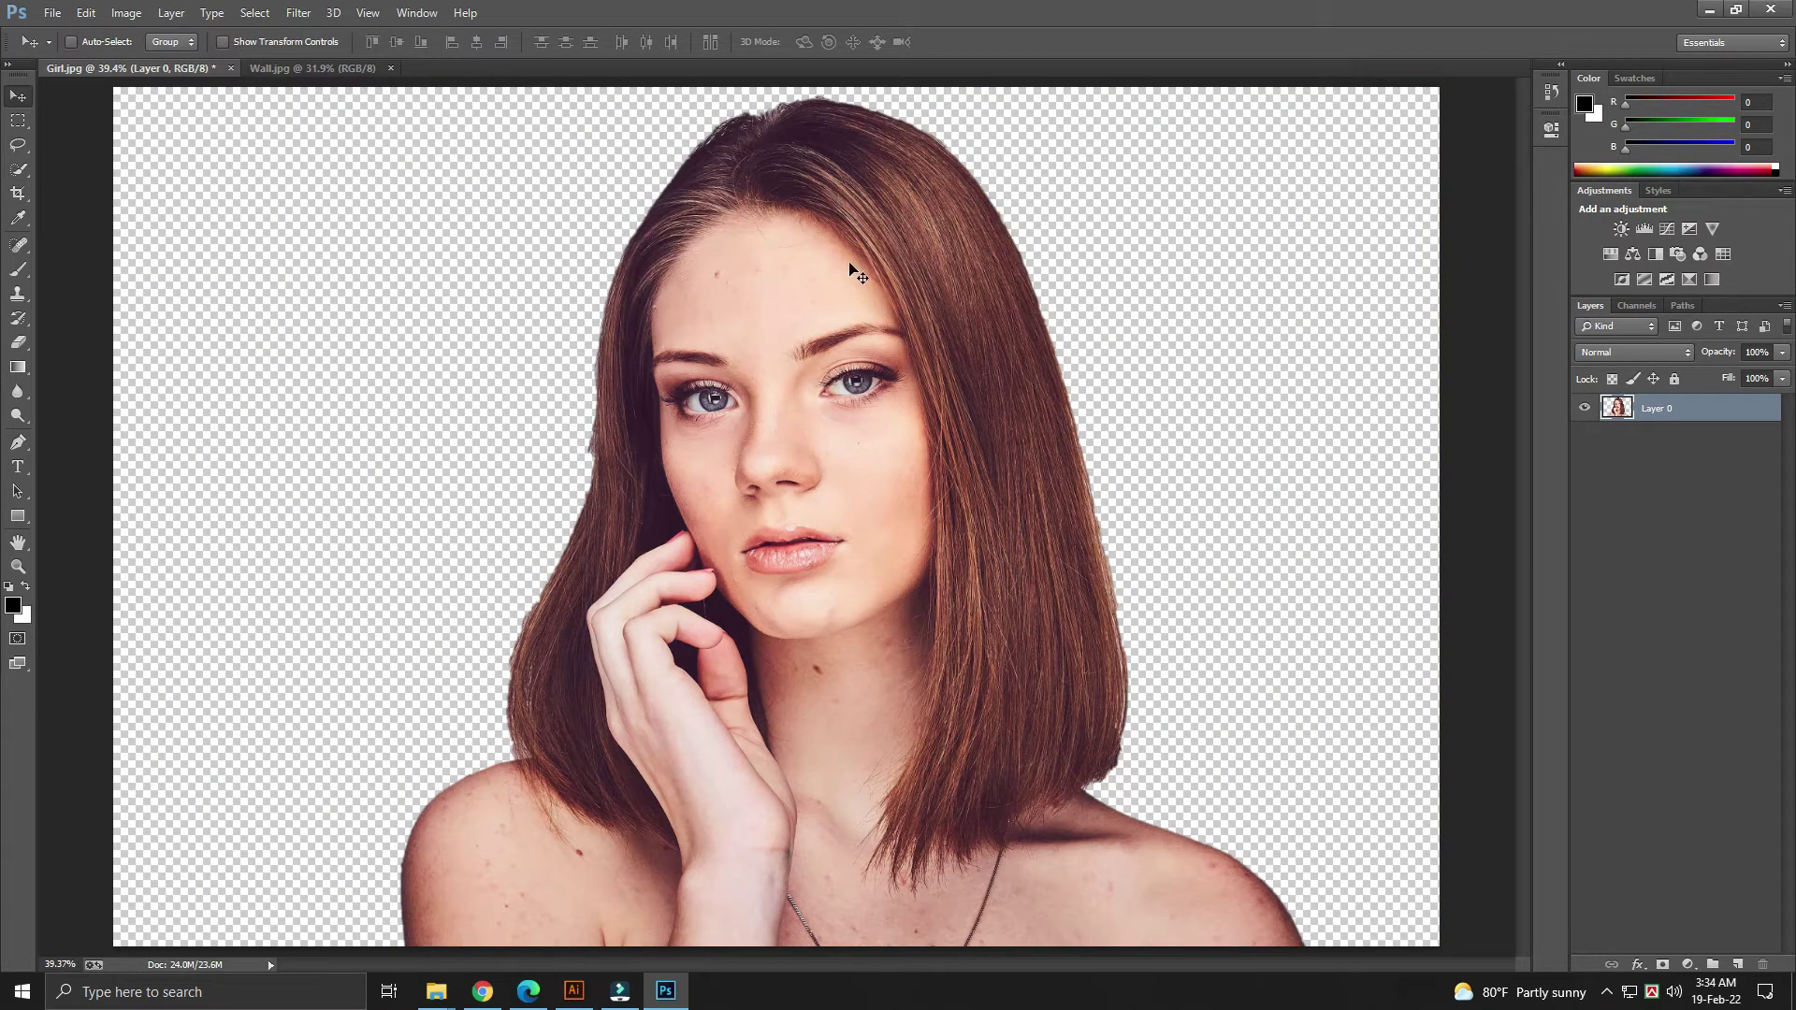
Drag the cut-out woman onto Wall.jpg, scale her to about 121%, and center her
{"action": "mouse_move", "coordinate": [842, 281]}
{"action": "left_mouse_down"}
{"action": "mouse_move", "coordinate": [337, 78]}
{"action": "mouse_move", "coordinate": [693, 397]}
{"action": "mouse_move", "coordinate": [843, 429]}
{"action": "left_mouse_up"}
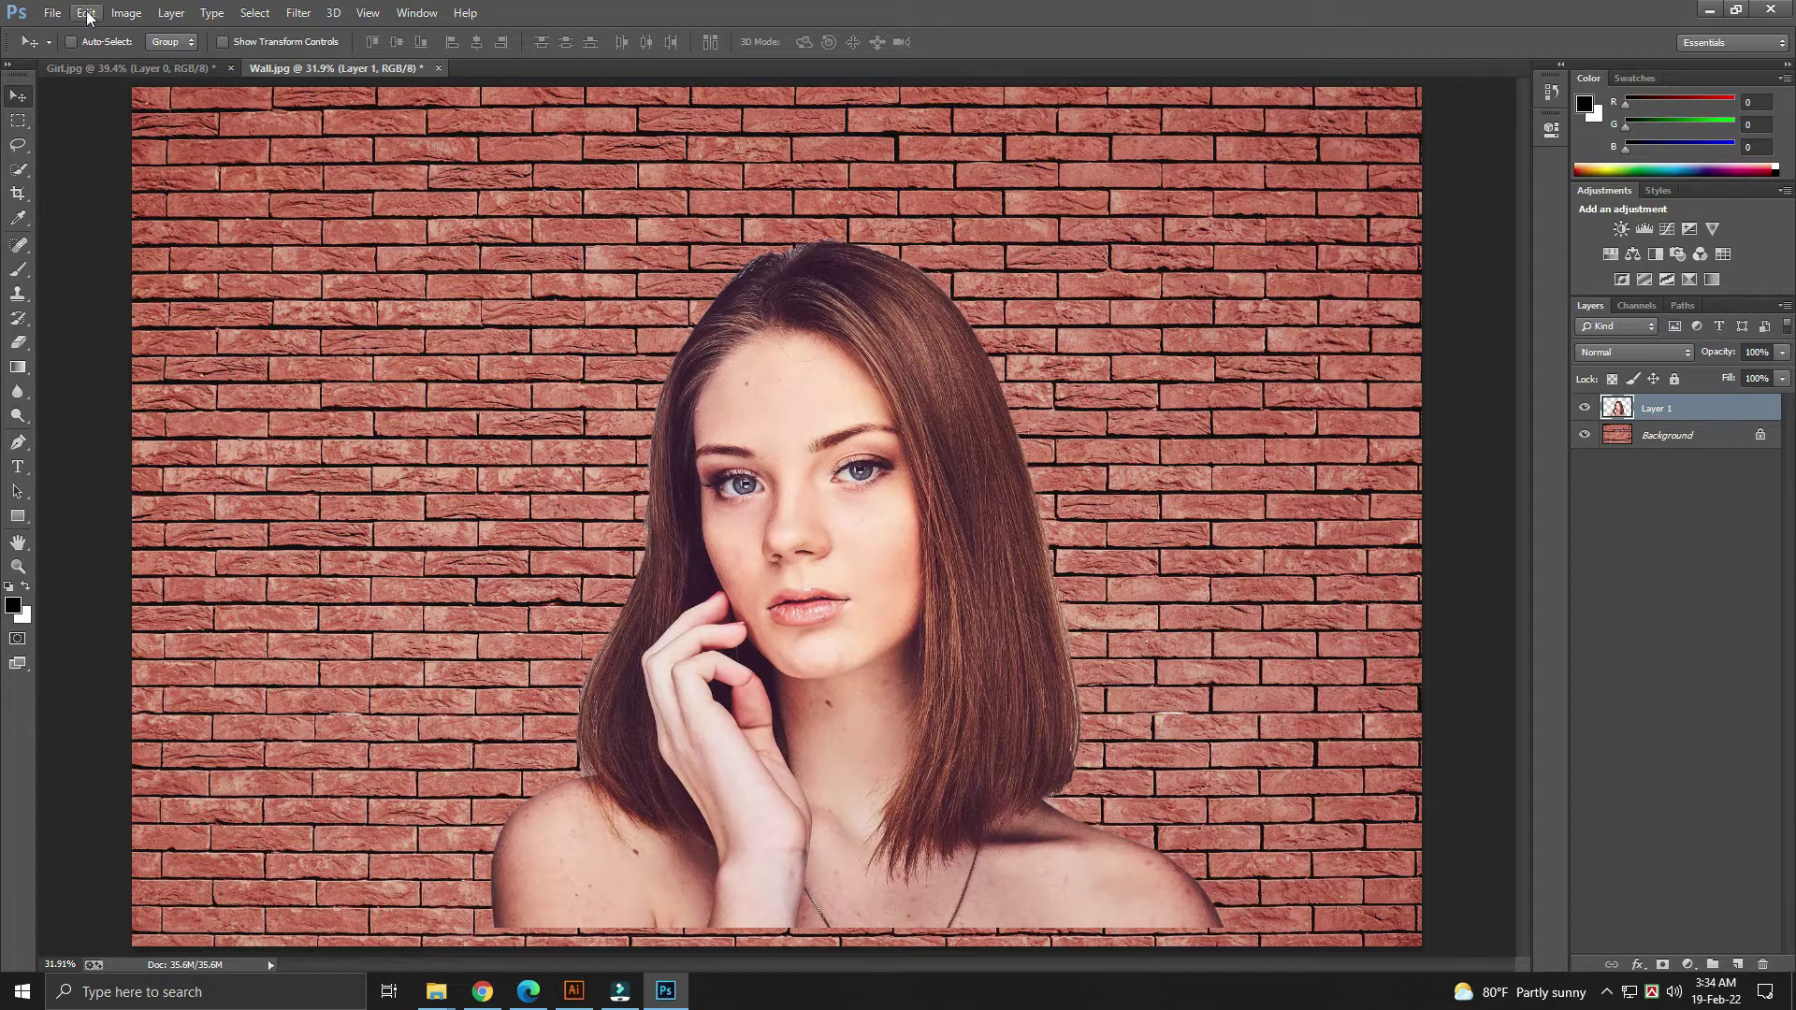
{"action": "left_click", "coordinate": [85, 13]}
{"action": "left_click", "coordinate": [124, 378]}
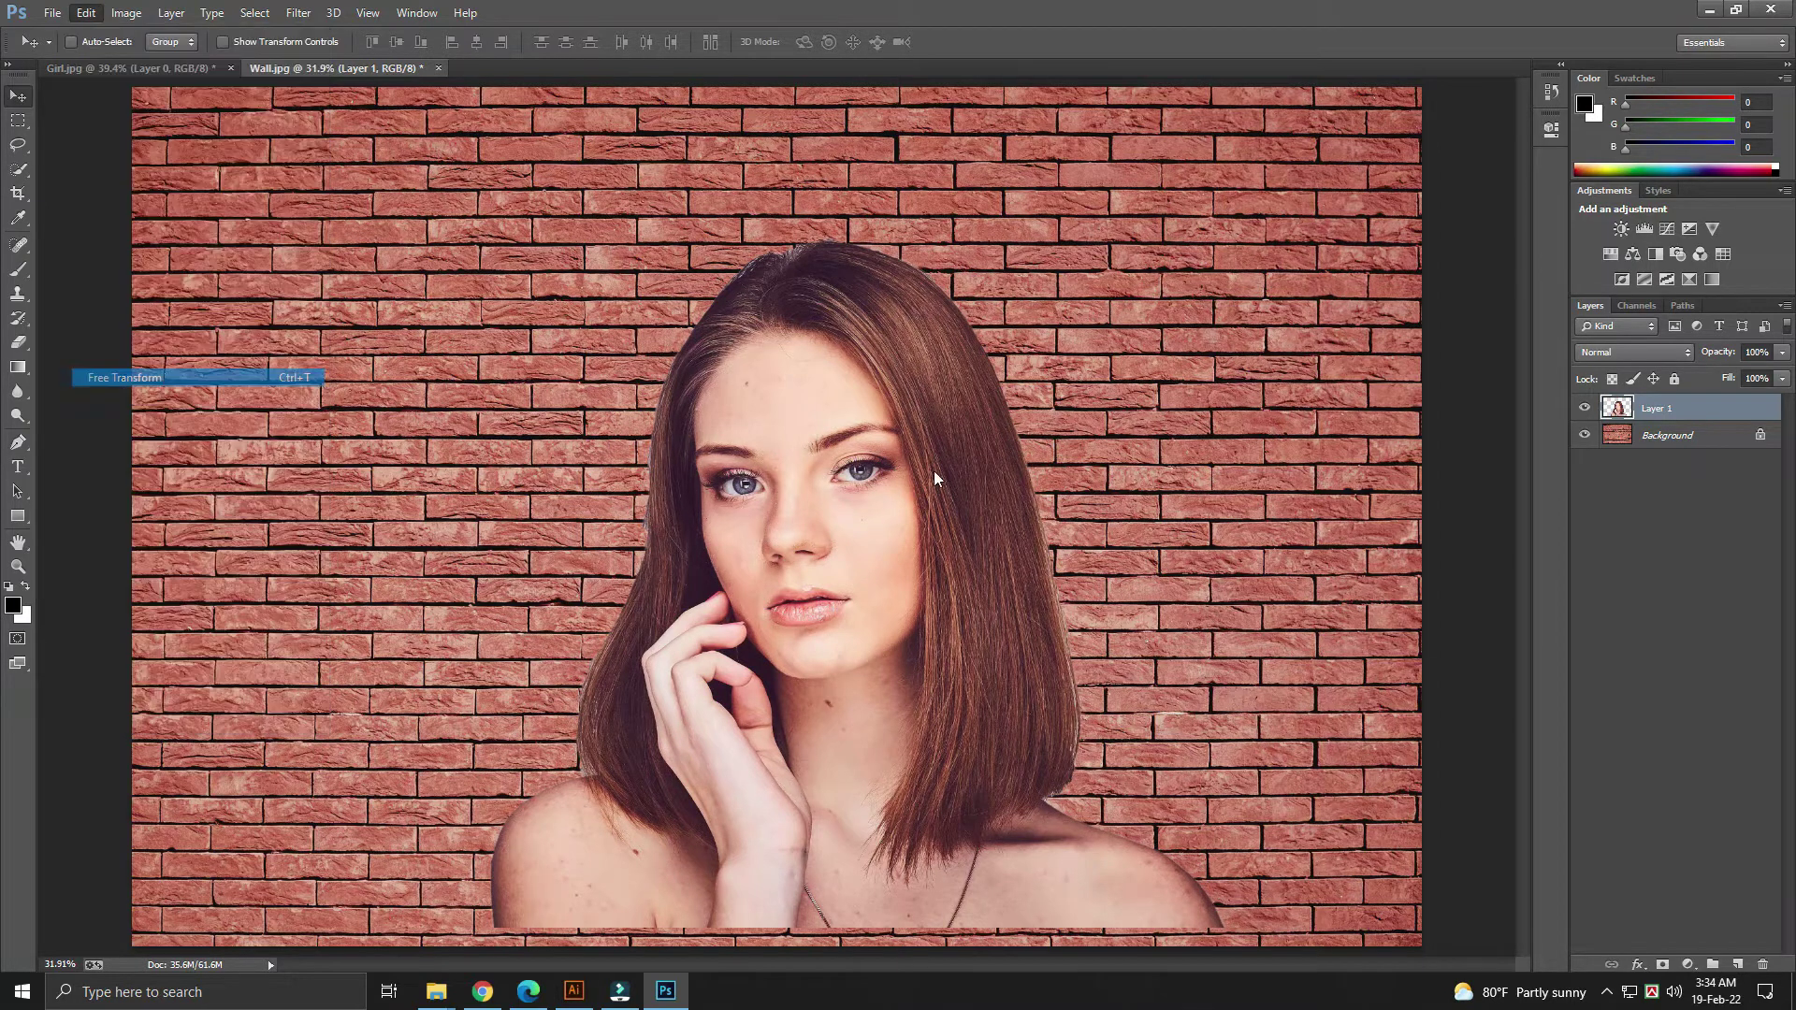
{"action": "key", "text": "ctrl+minus"}
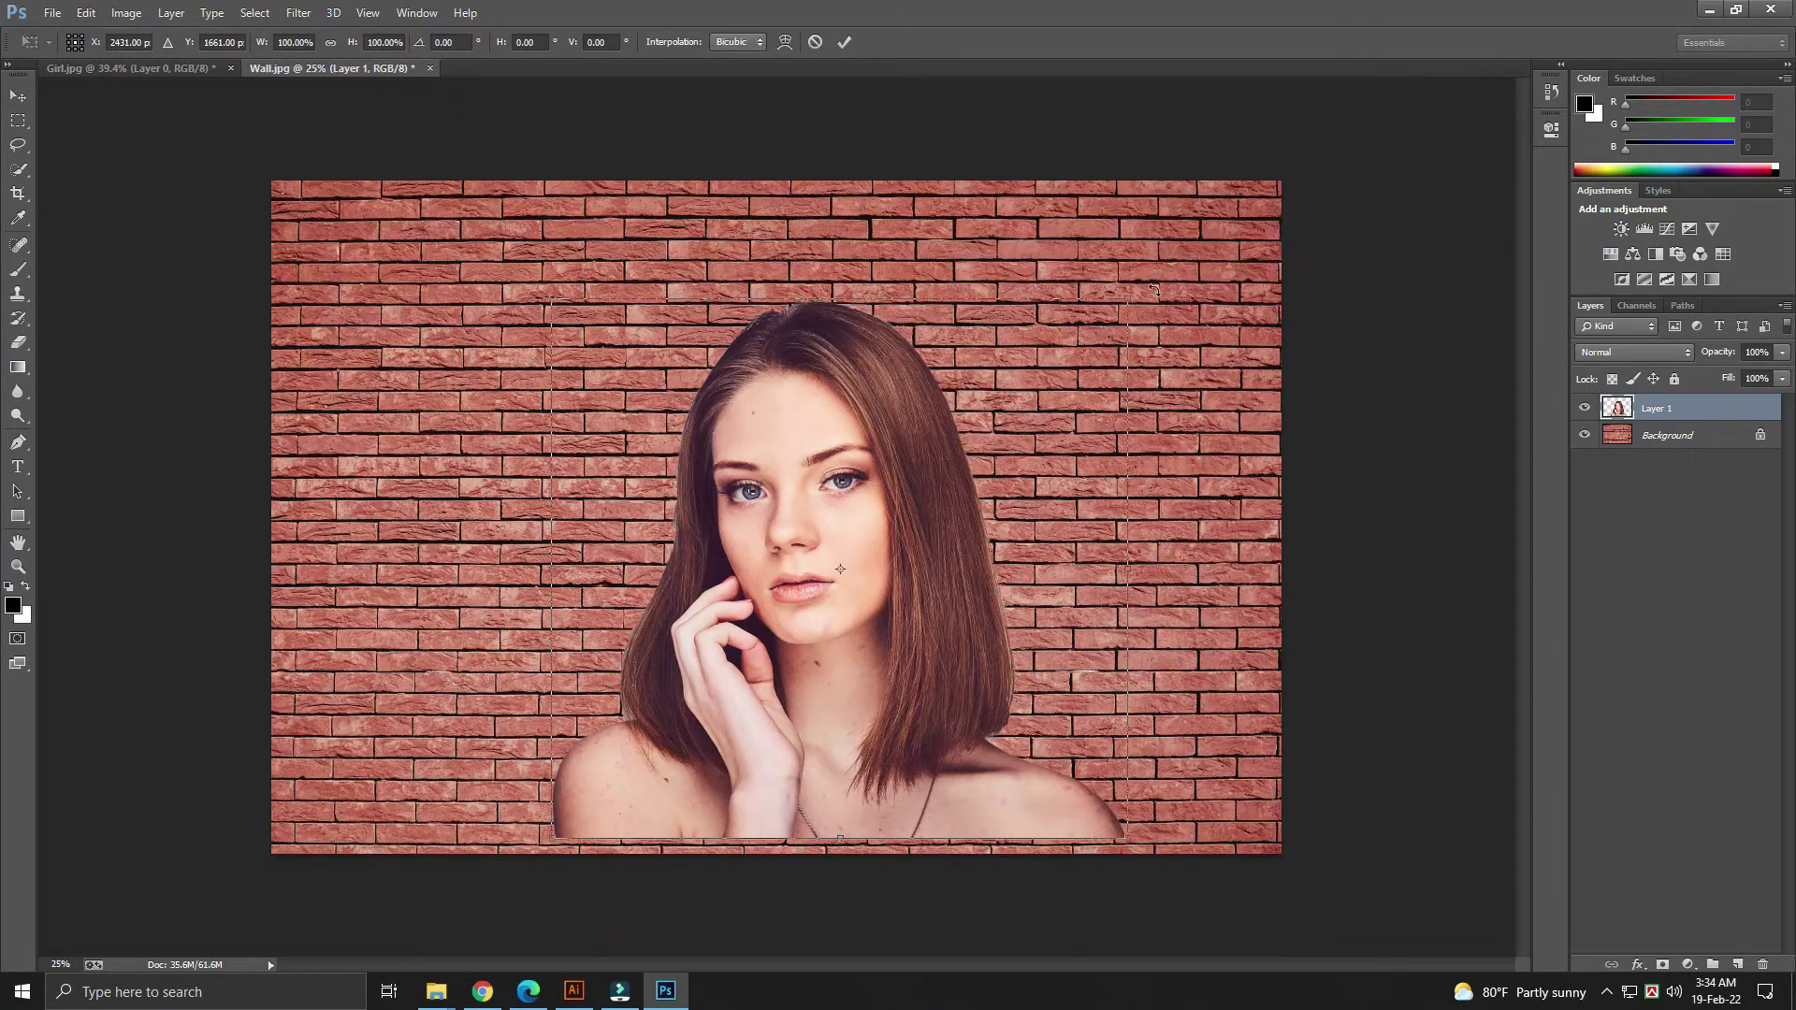
{"action": "left_click_drag", "start_coordinate": [1129, 297], "coordinate": [1164, 266]}
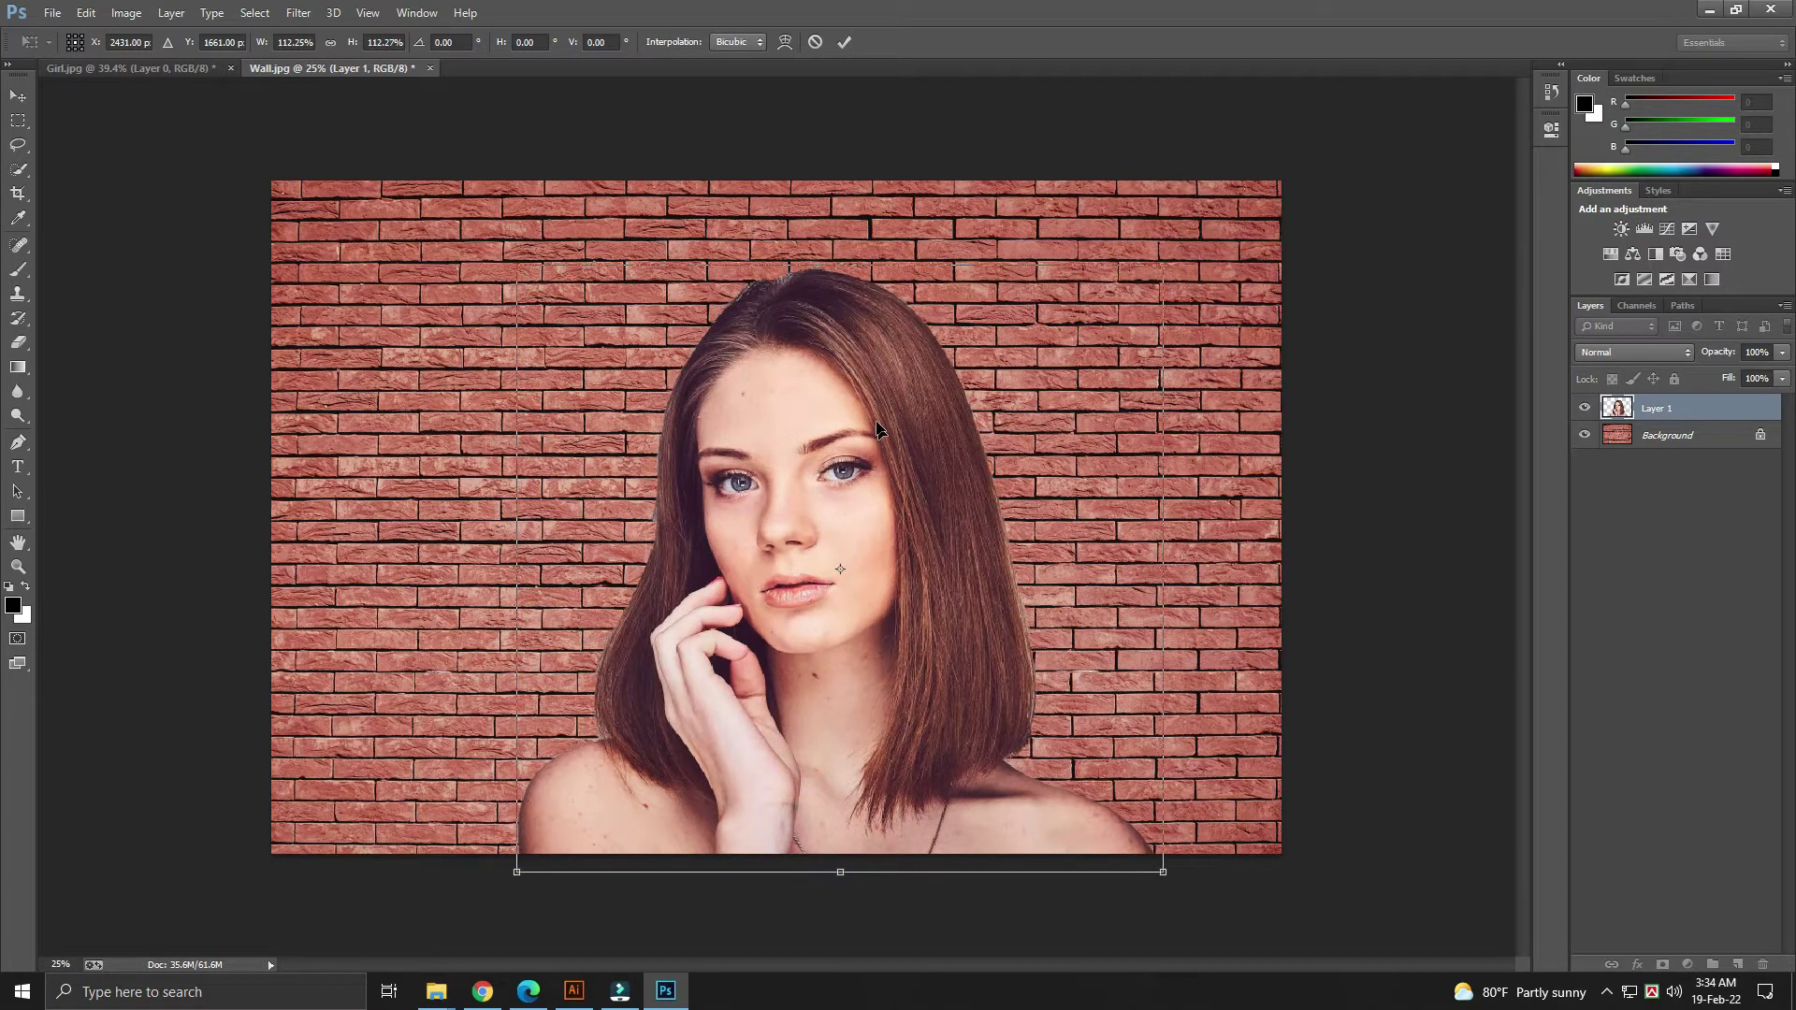
{"action": "left_click_drag", "start_coordinate": [886, 439], "coordinate": [874, 421]}
{"action": "left_click_drag", "start_coordinate": [1152, 246], "coordinate": [1195, 199]}
{"action": "left_click_drag", "start_coordinate": [971, 428], "coordinate": [936, 427]}
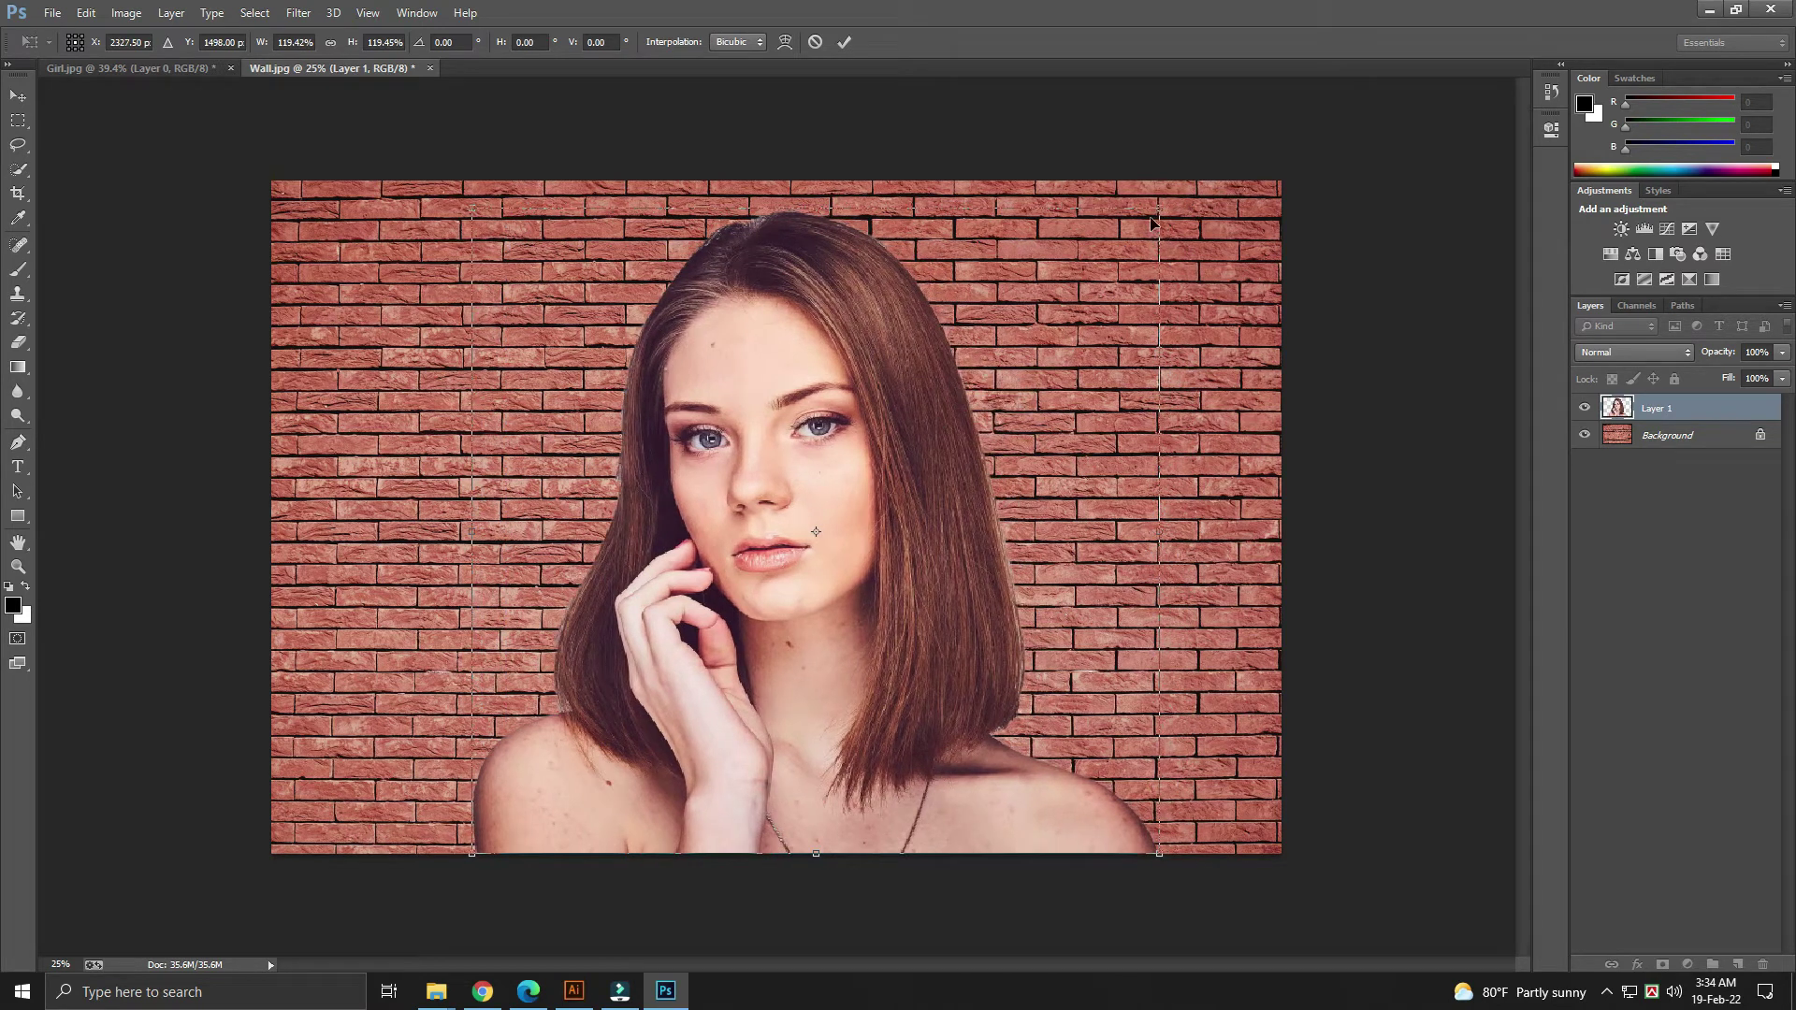
{"action": "left_click_drag", "start_coordinate": [1159, 207], "coordinate": [1167, 198]}
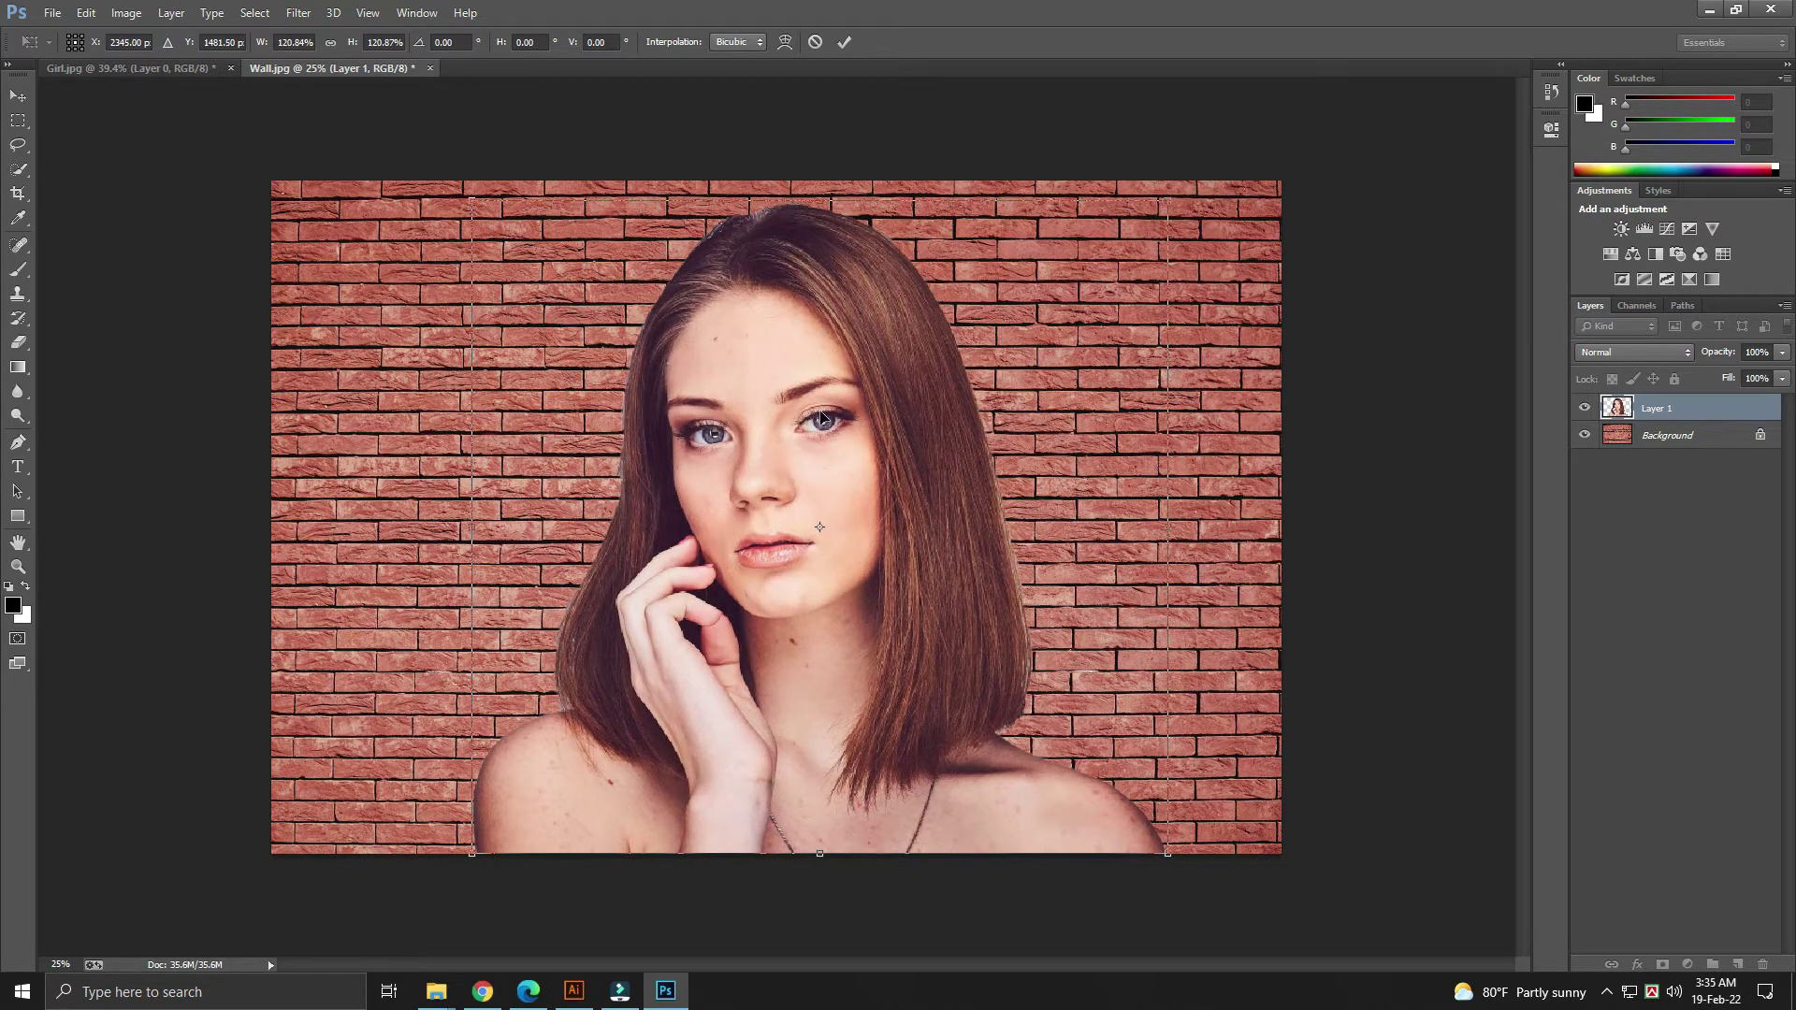
{"action": "left_click_drag", "start_coordinate": [839, 332], "coordinate": [834, 327]}
{"action": "left_click", "coordinate": [845, 42]}
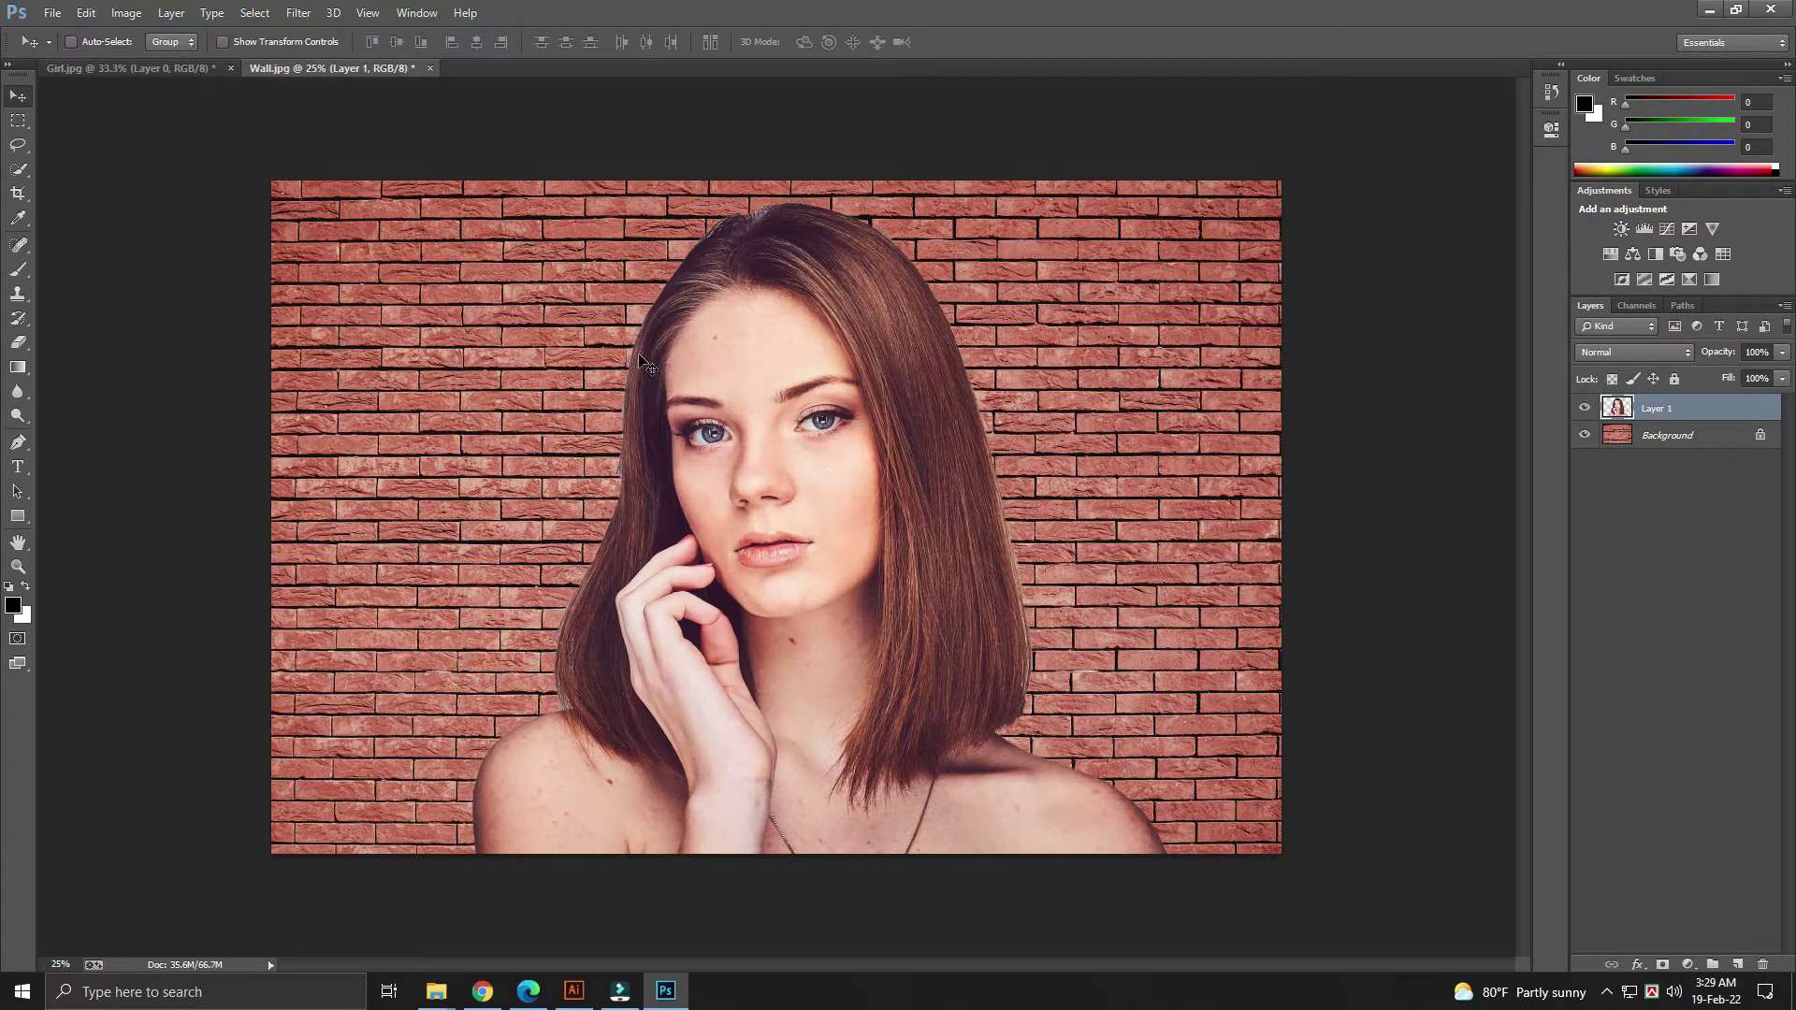
Apply the Artistic Dry Brush filter with Brush Size 2, Detail 8, Texture 1
{"action": "left_click", "coordinate": [298, 13]}
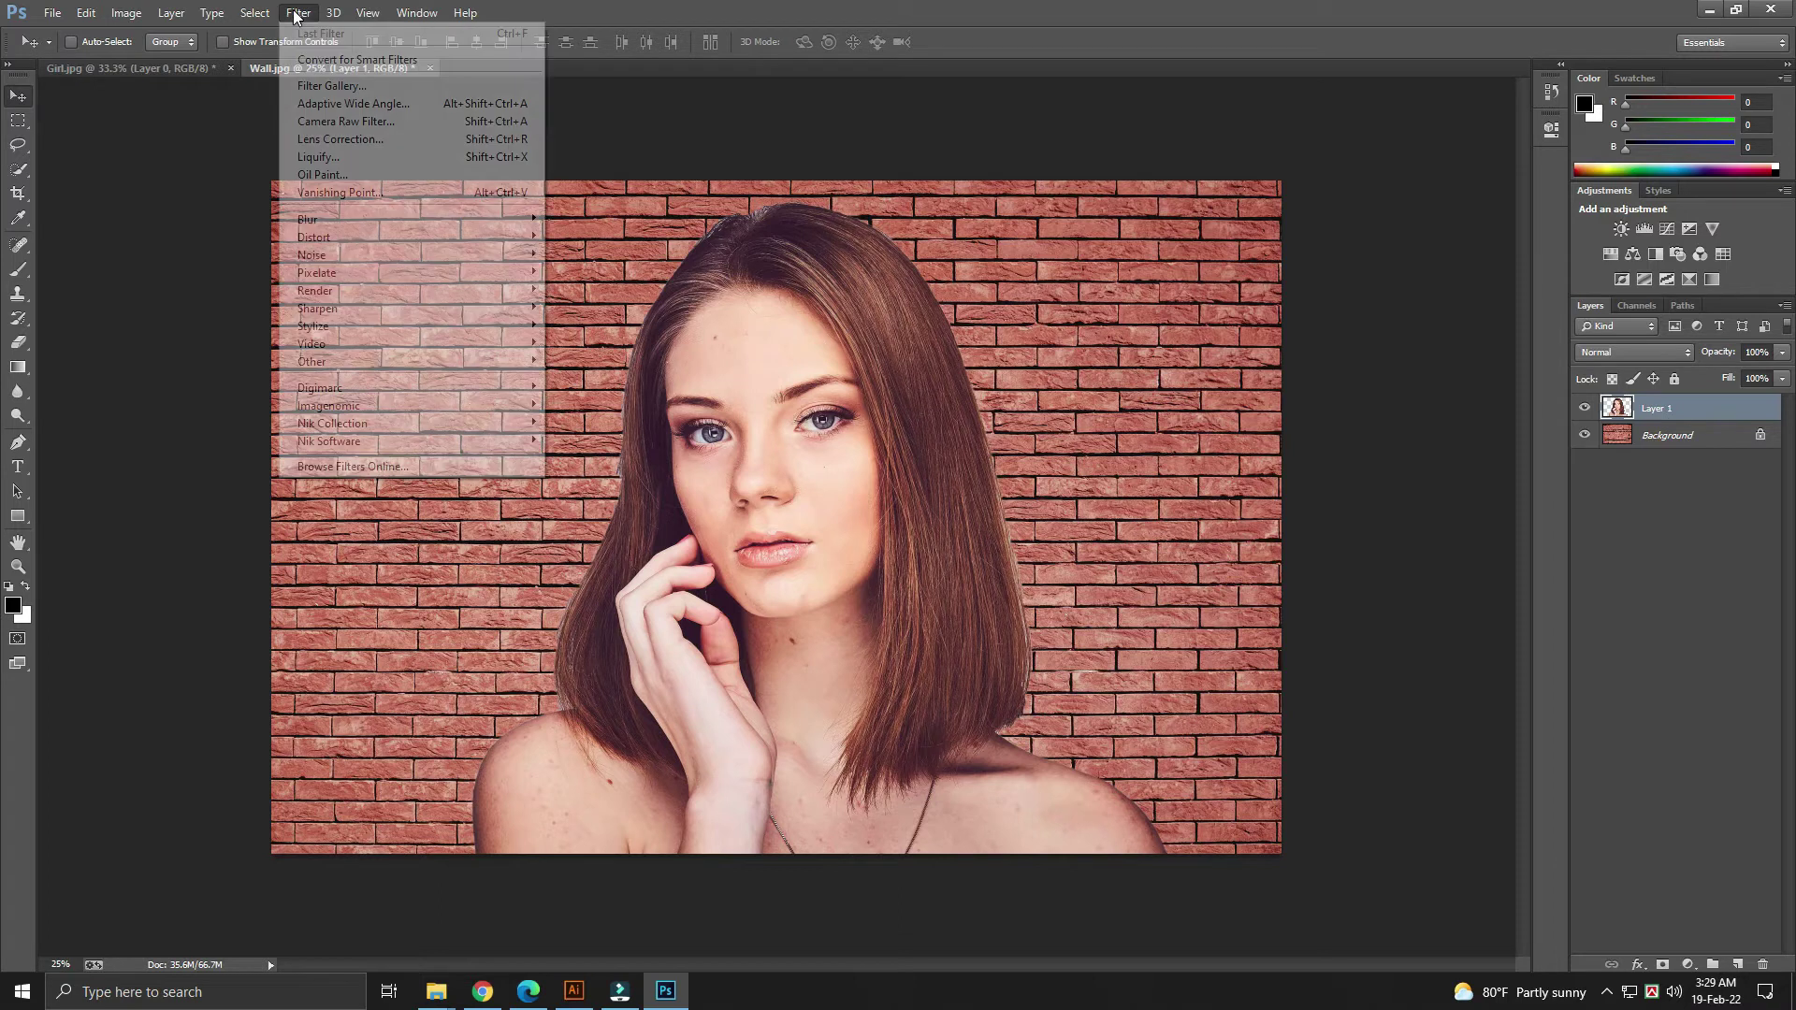
{"action": "left_click", "coordinate": [342, 86]}
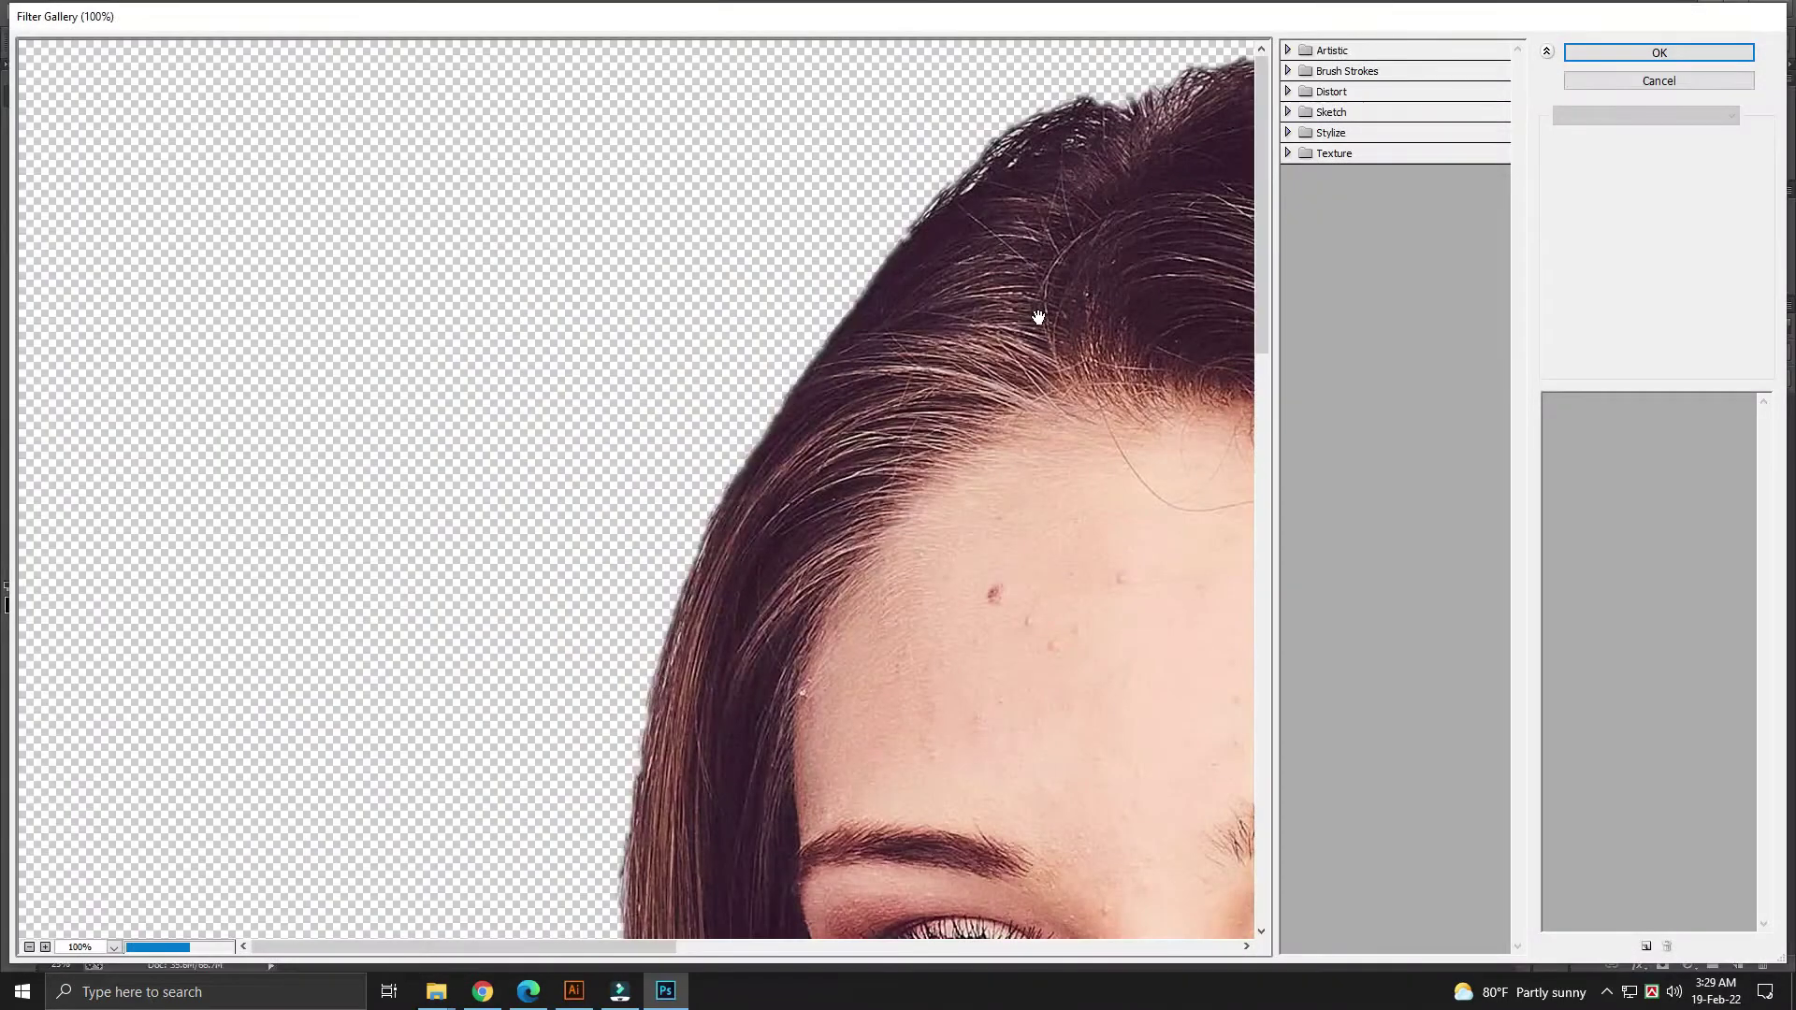
{"action": "left_click", "coordinate": [1029, 320], "text": "alt"}
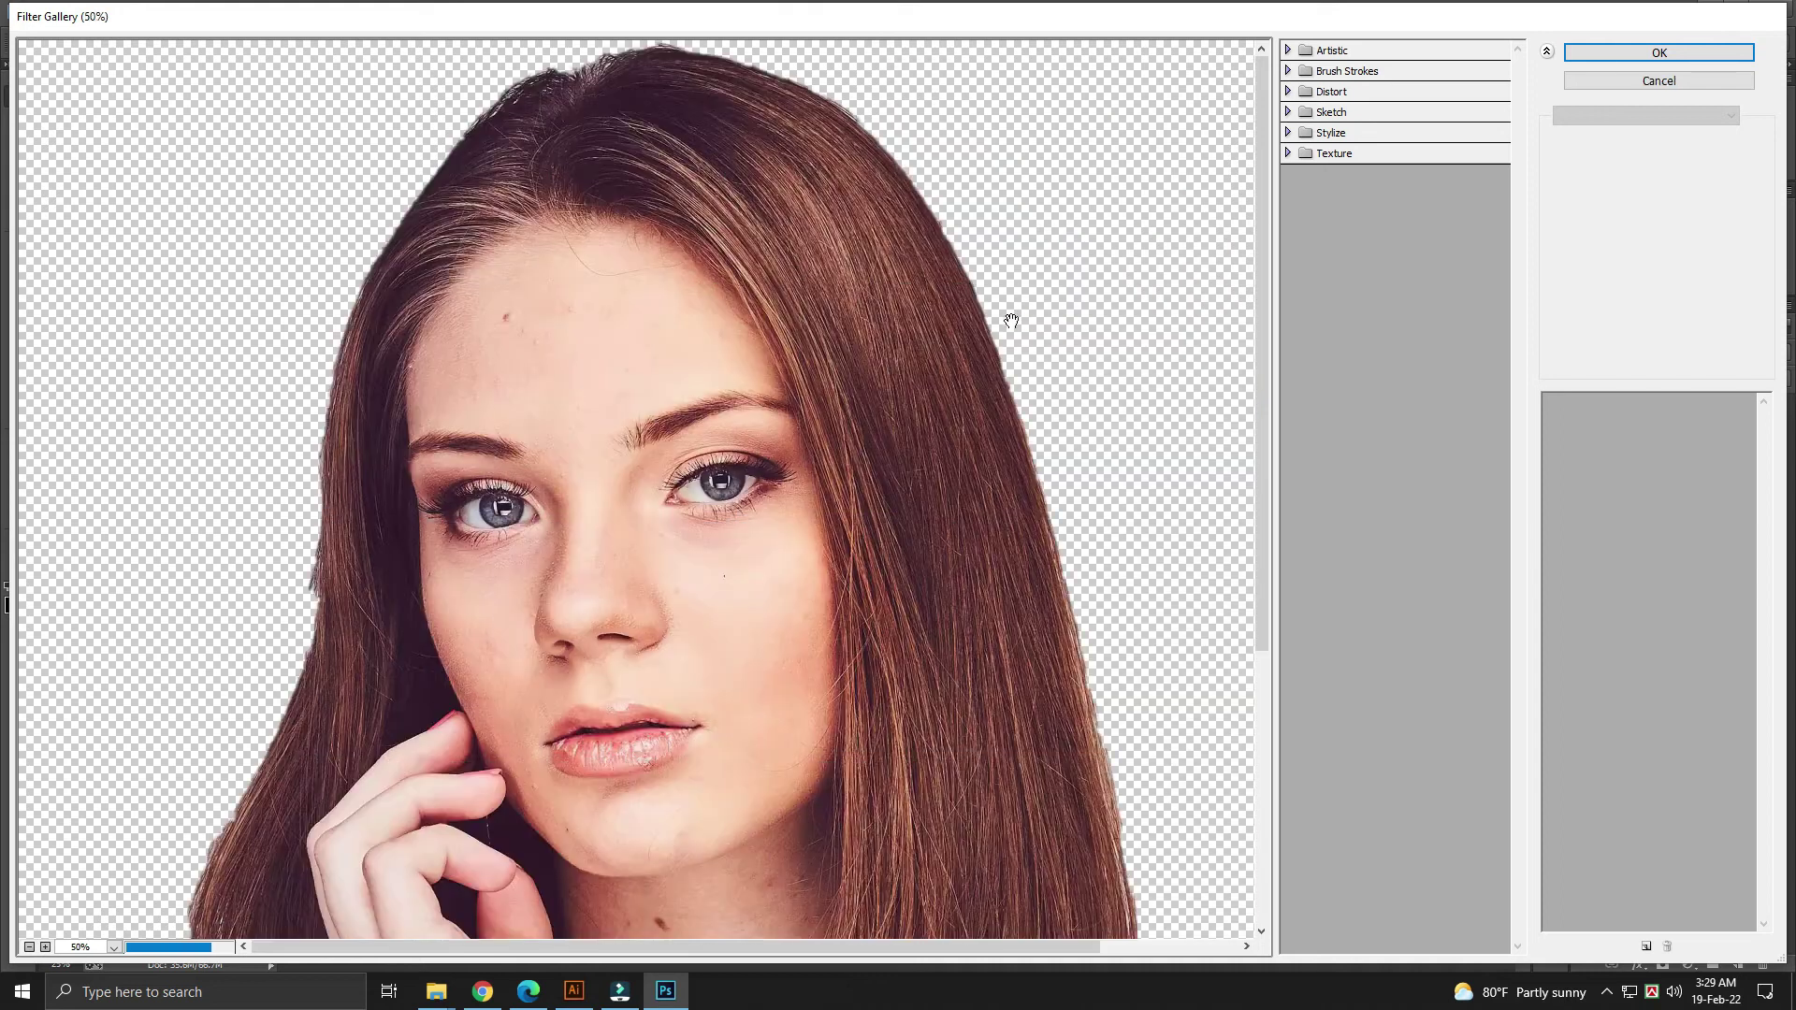
{"action": "left_click", "coordinate": [1326, 52]}
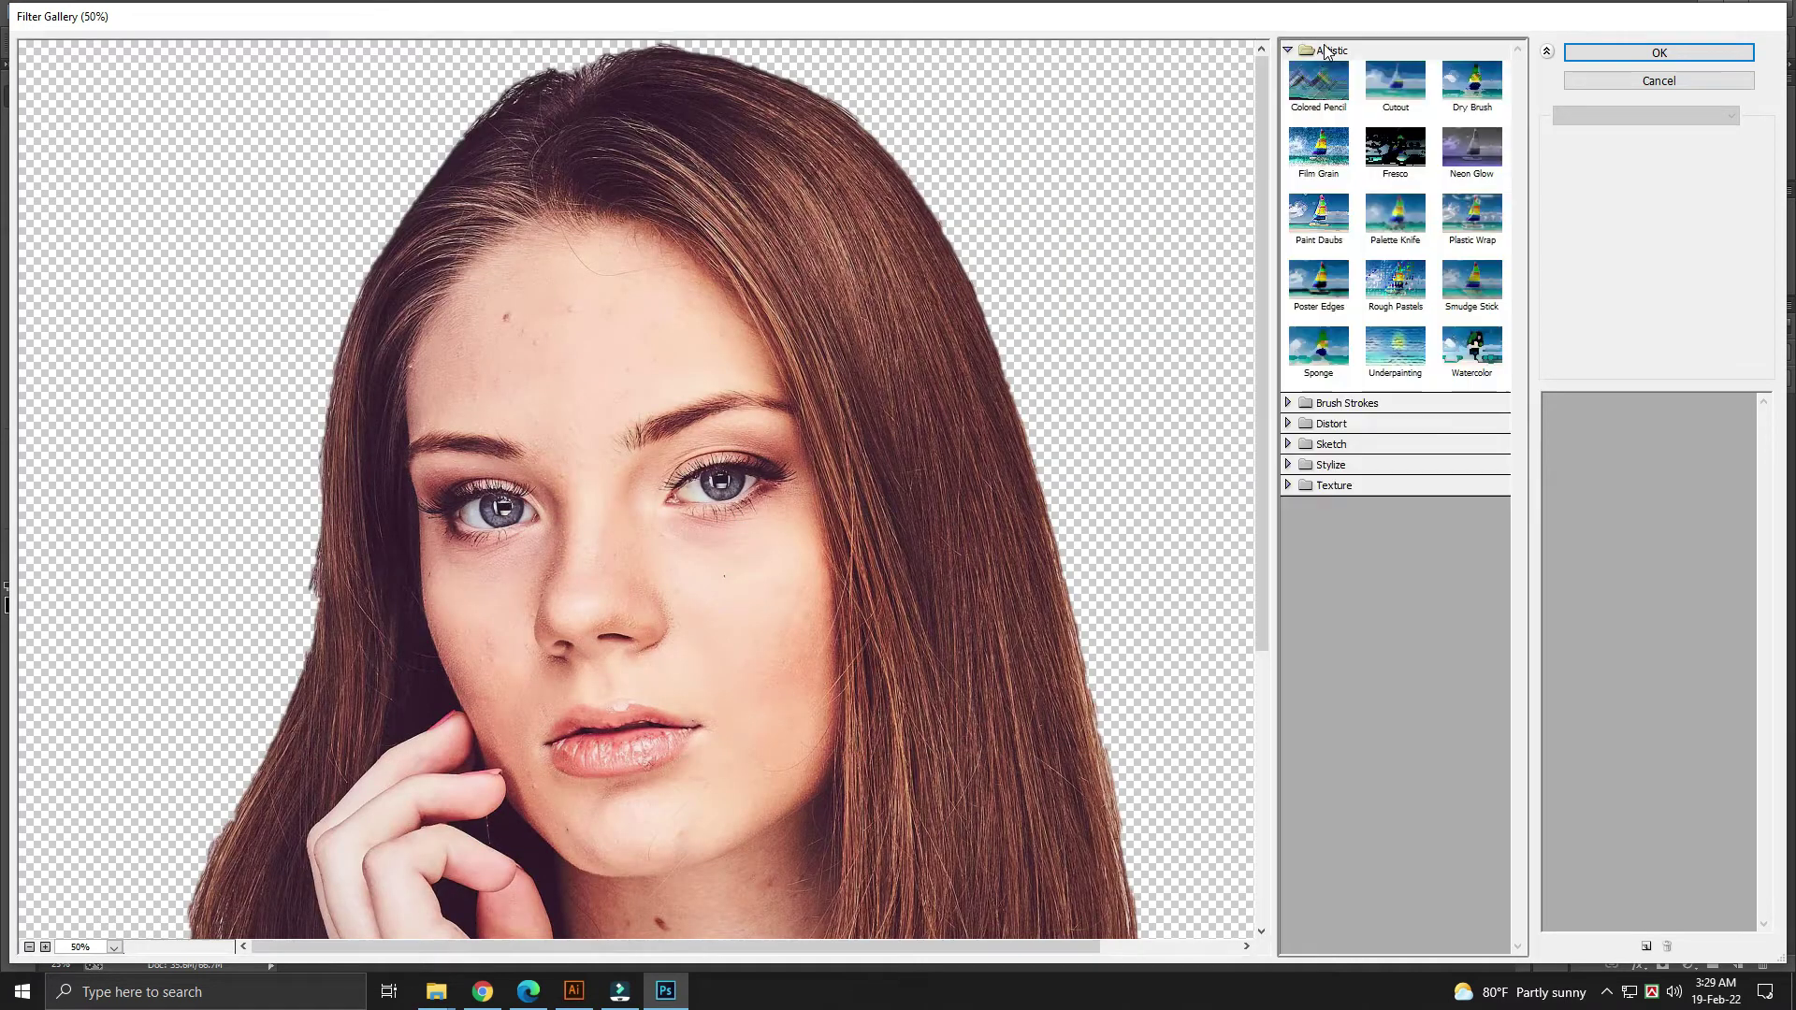
{"action": "left_click", "coordinate": [1480, 86]}
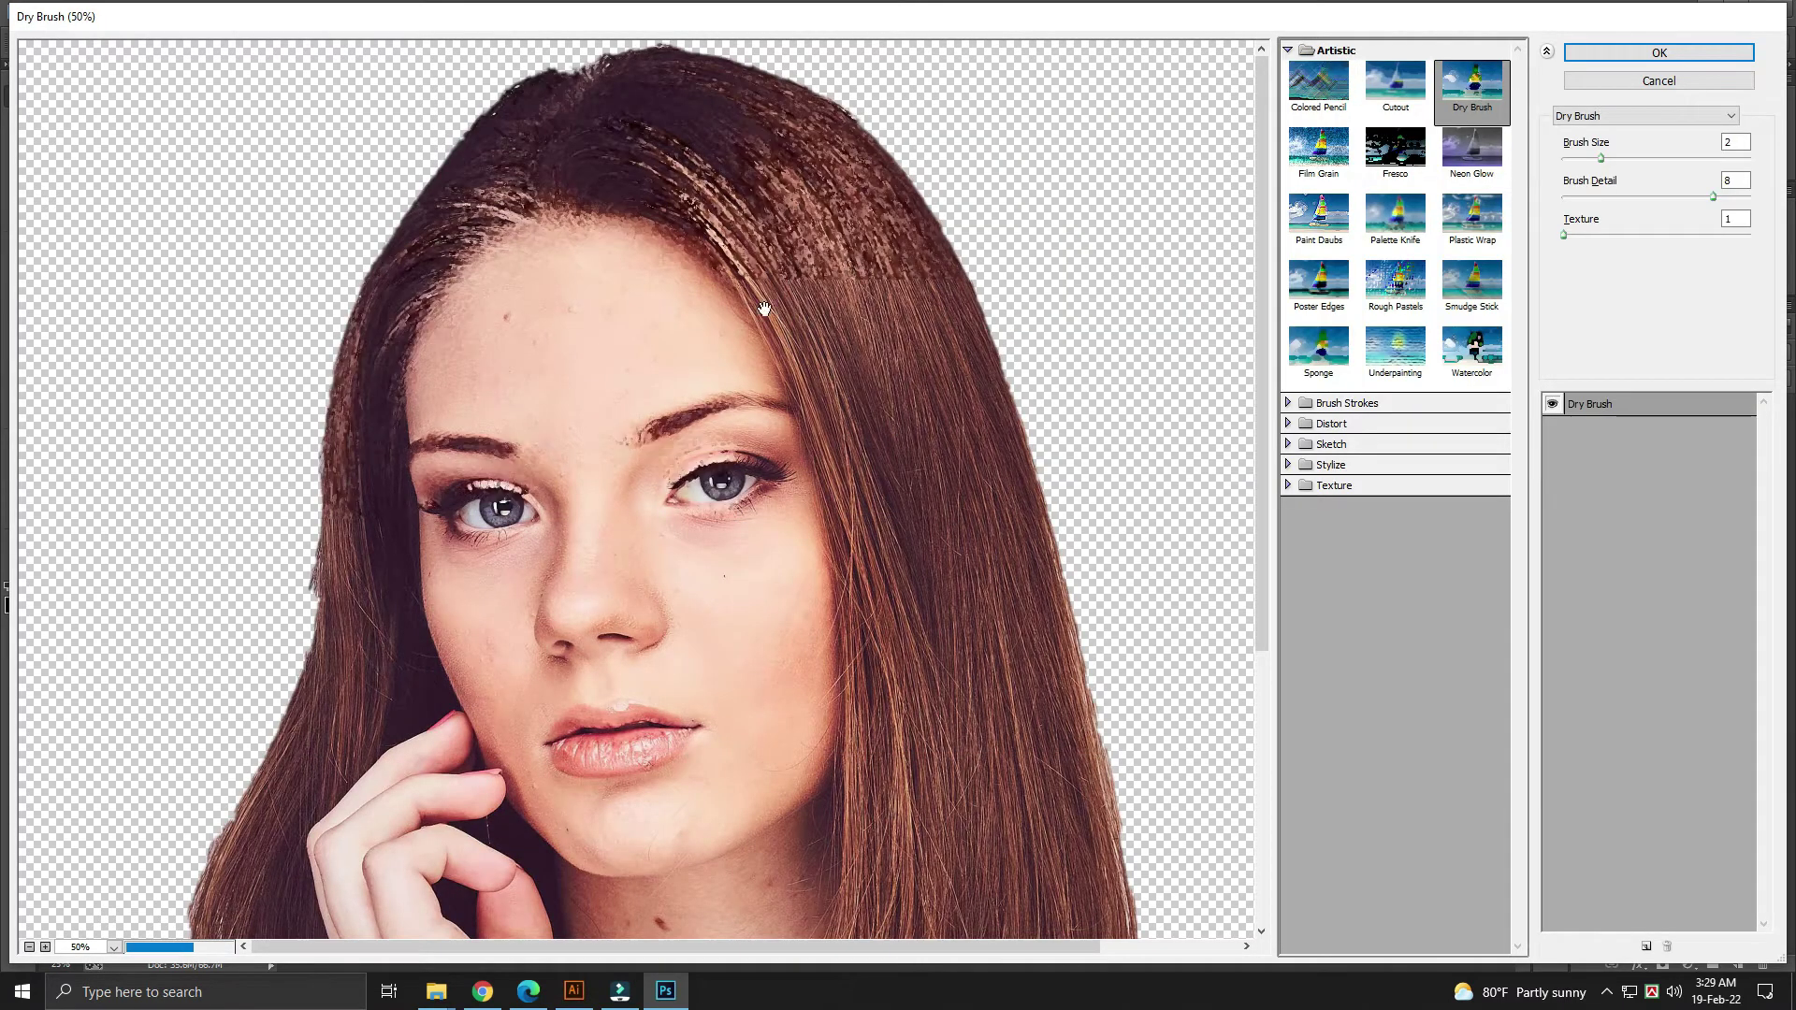
{"action": "left_click", "coordinate": [712, 473], "text": "alt"}
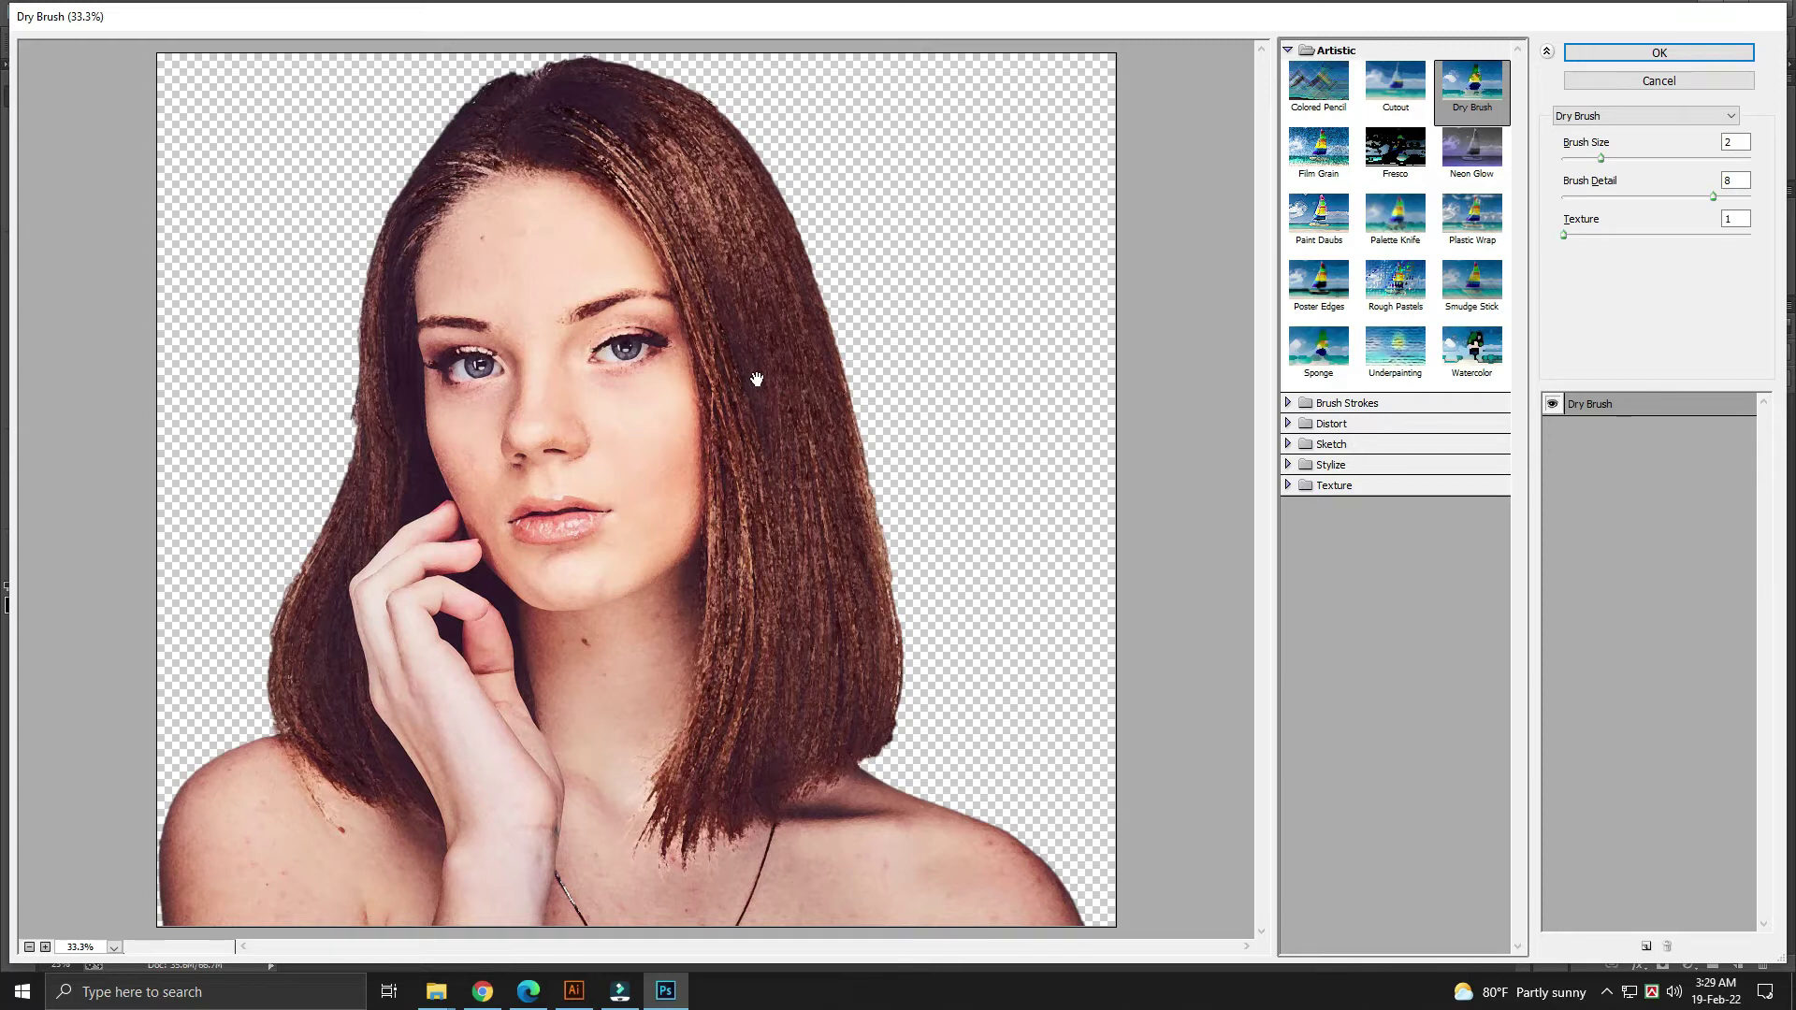
{"action": "left_click", "coordinate": [1659, 54]}
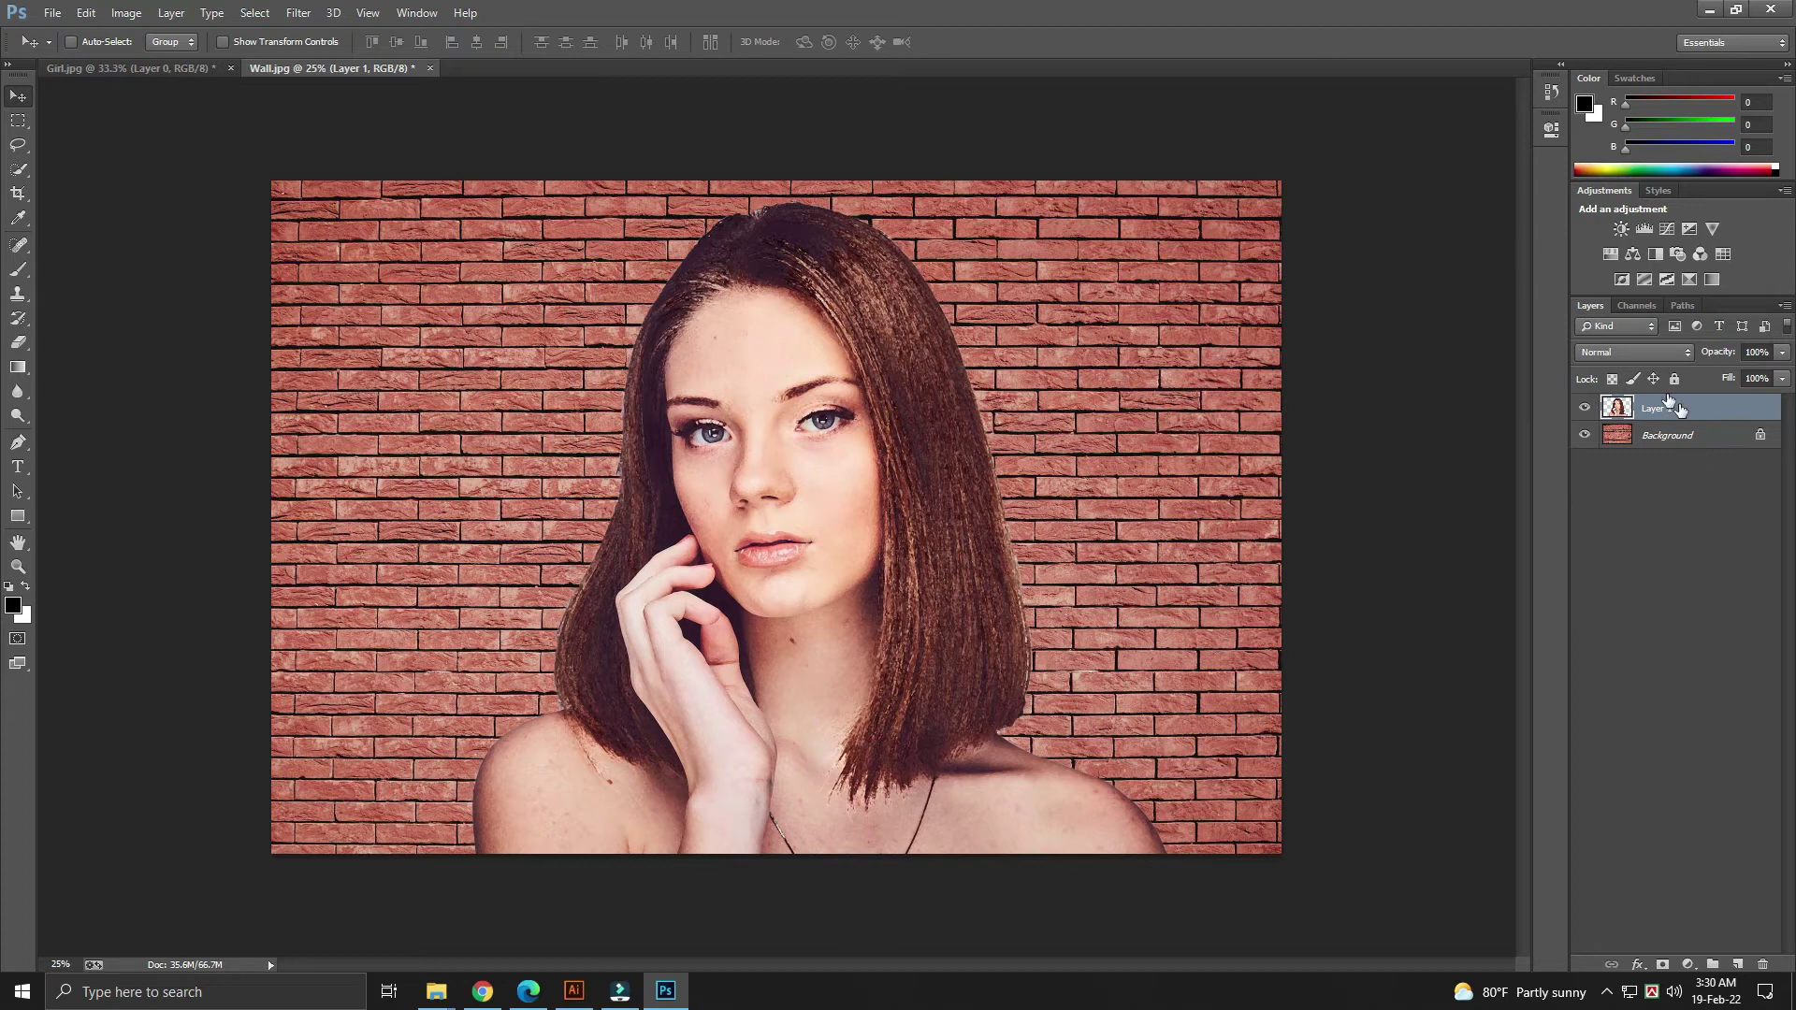
Set Layer 1 to Overlay blend mode and nudge it slightly left
{"action": "left_click", "coordinate": [1631, 351]}
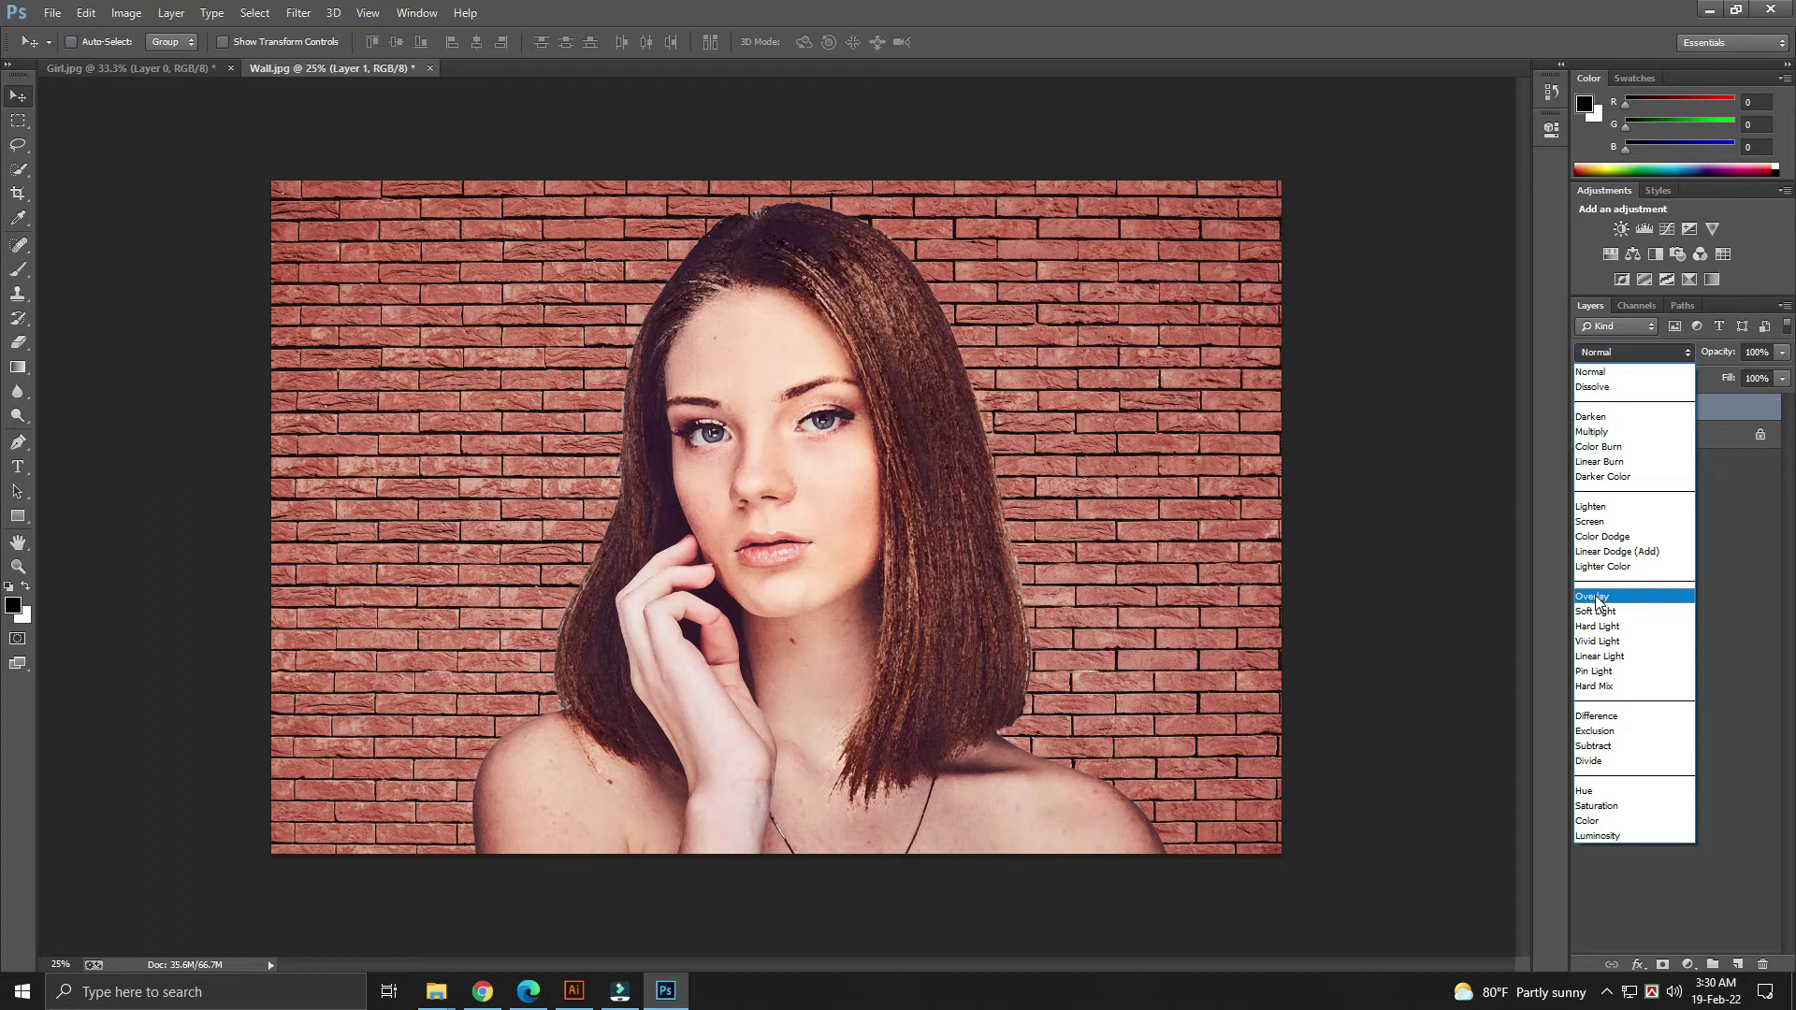
{"action": "left_click", "coordinate": [1596, 597]}
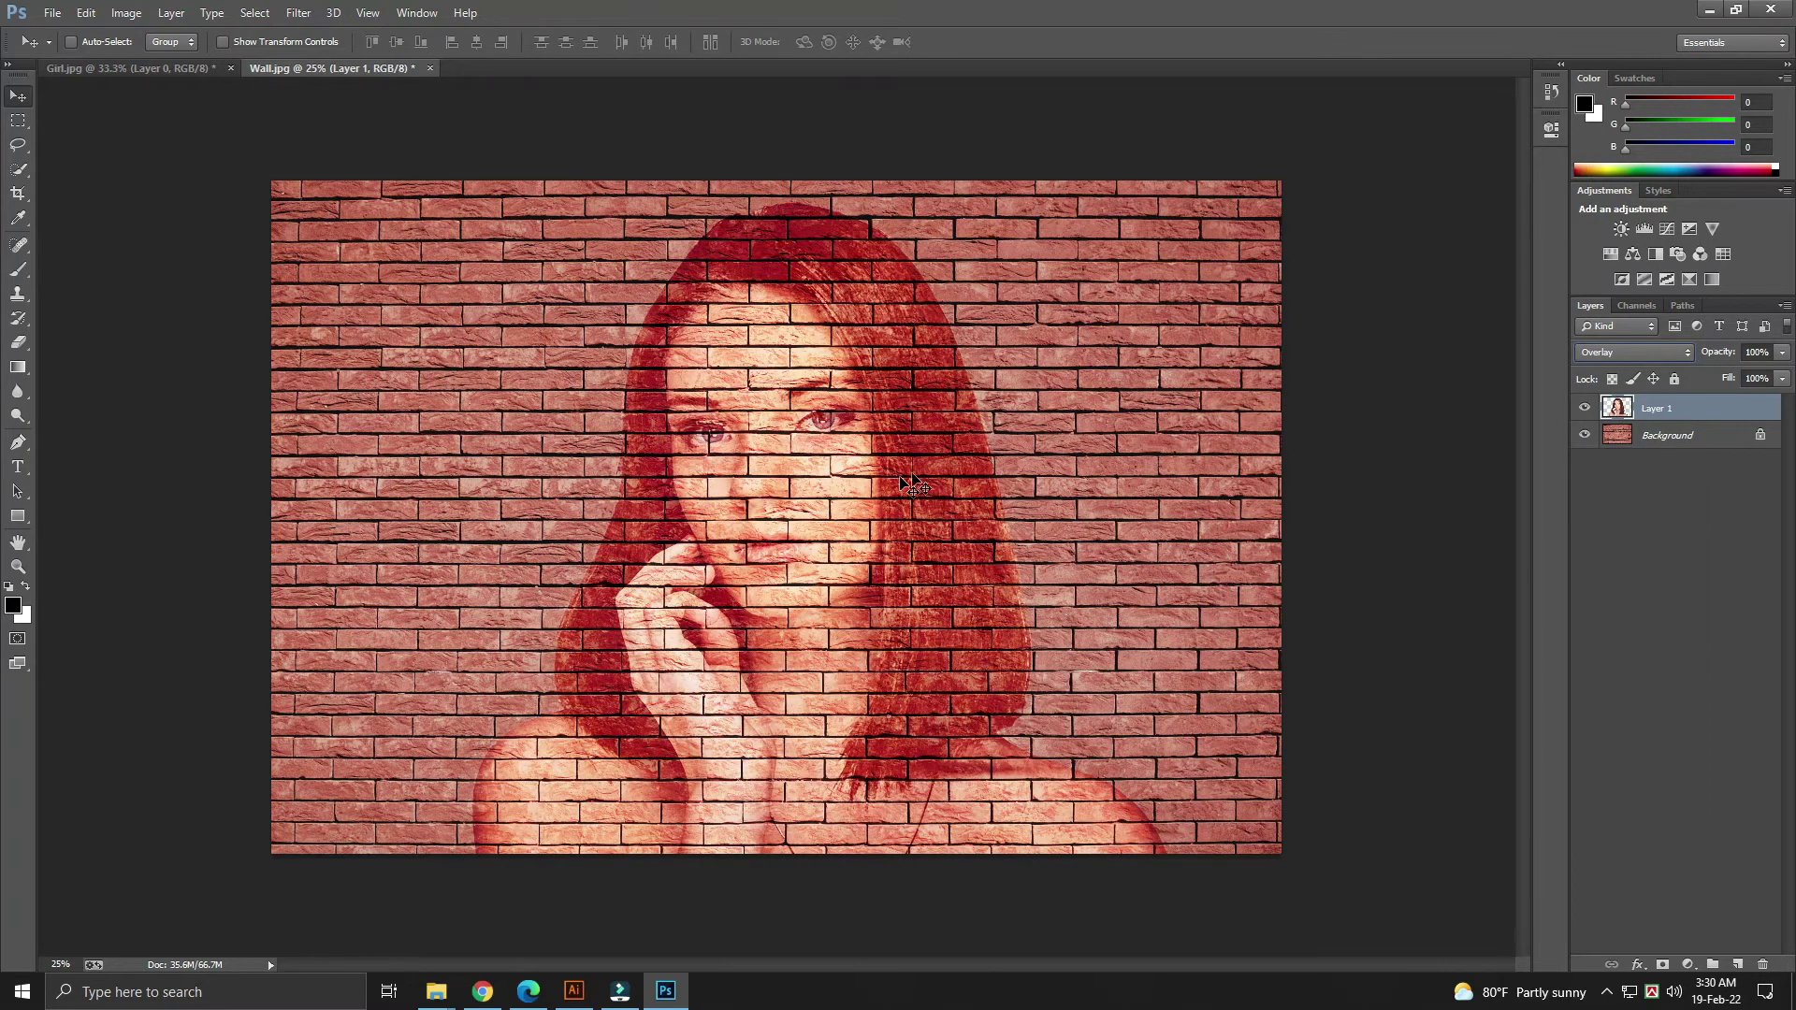
{"action": "left_click_drag", "start_coordinate": [920, 475], "coordinate": [911, 472]}
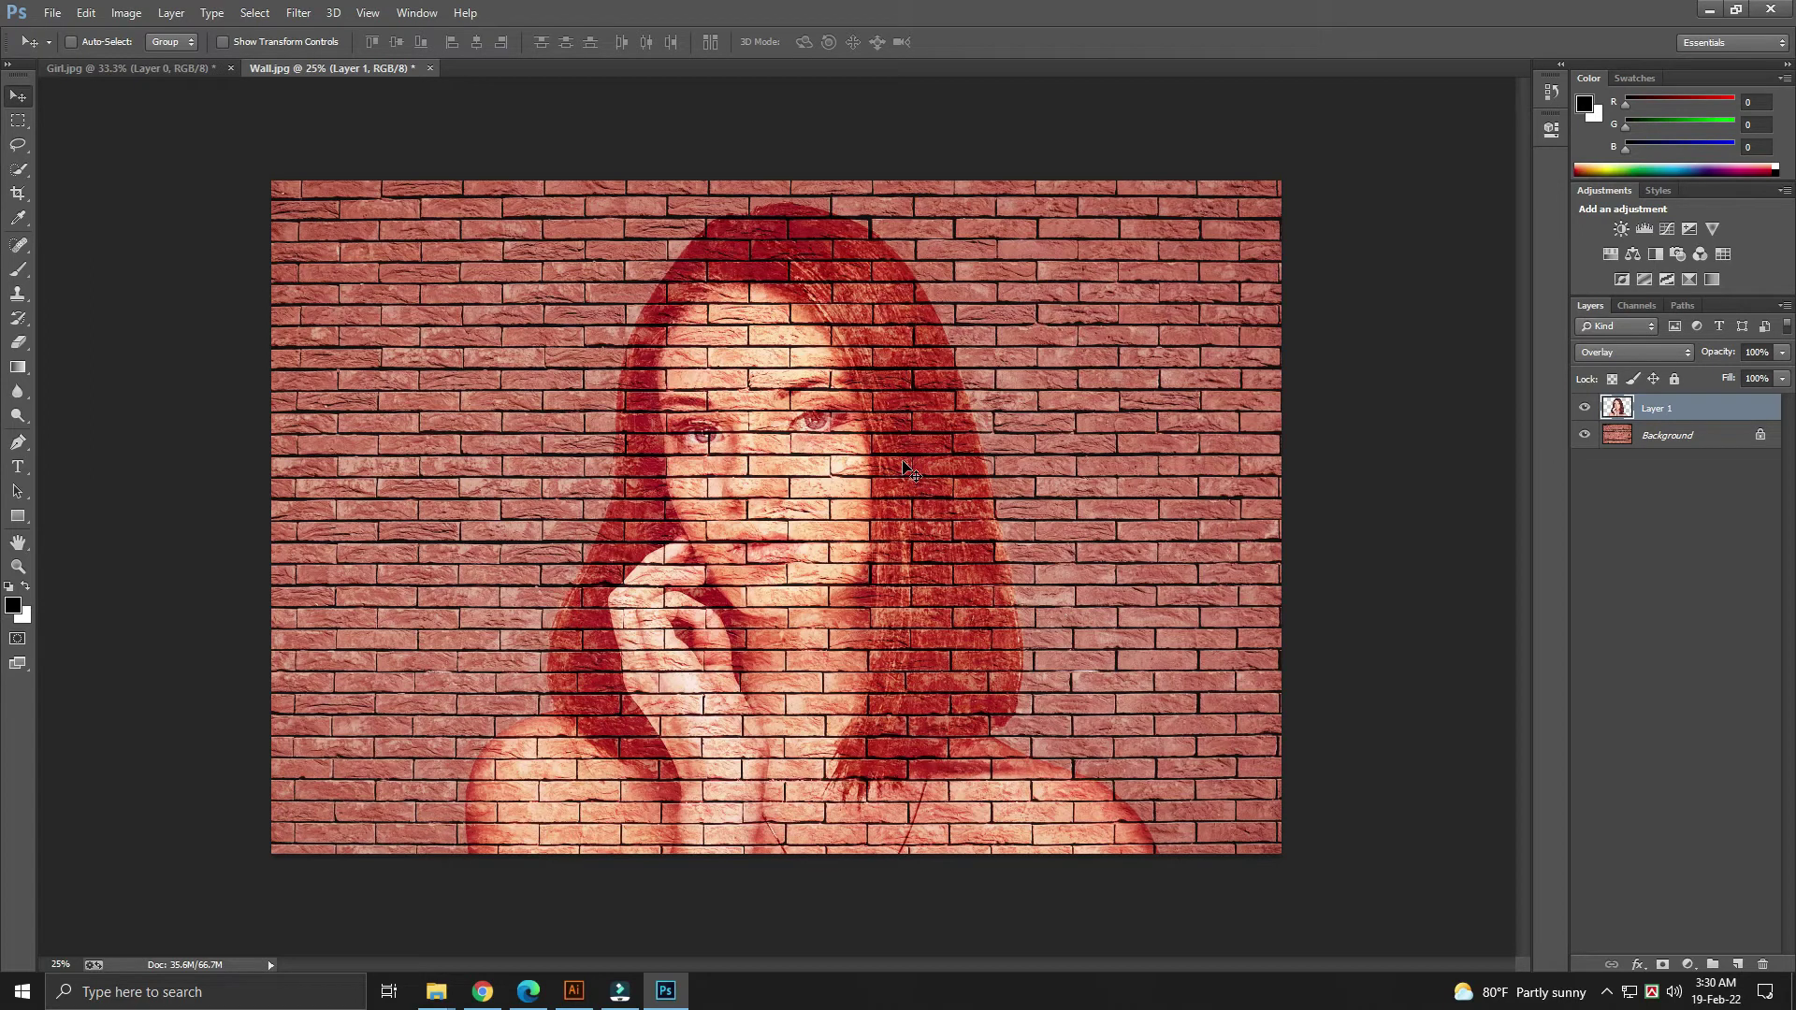
Darken the portrait with a Levels midtone value of 0.72
{"action": "left_click", "coordinate": [126, 13]}
{"action": "mouse_move", "coordinate": [155, 60]}
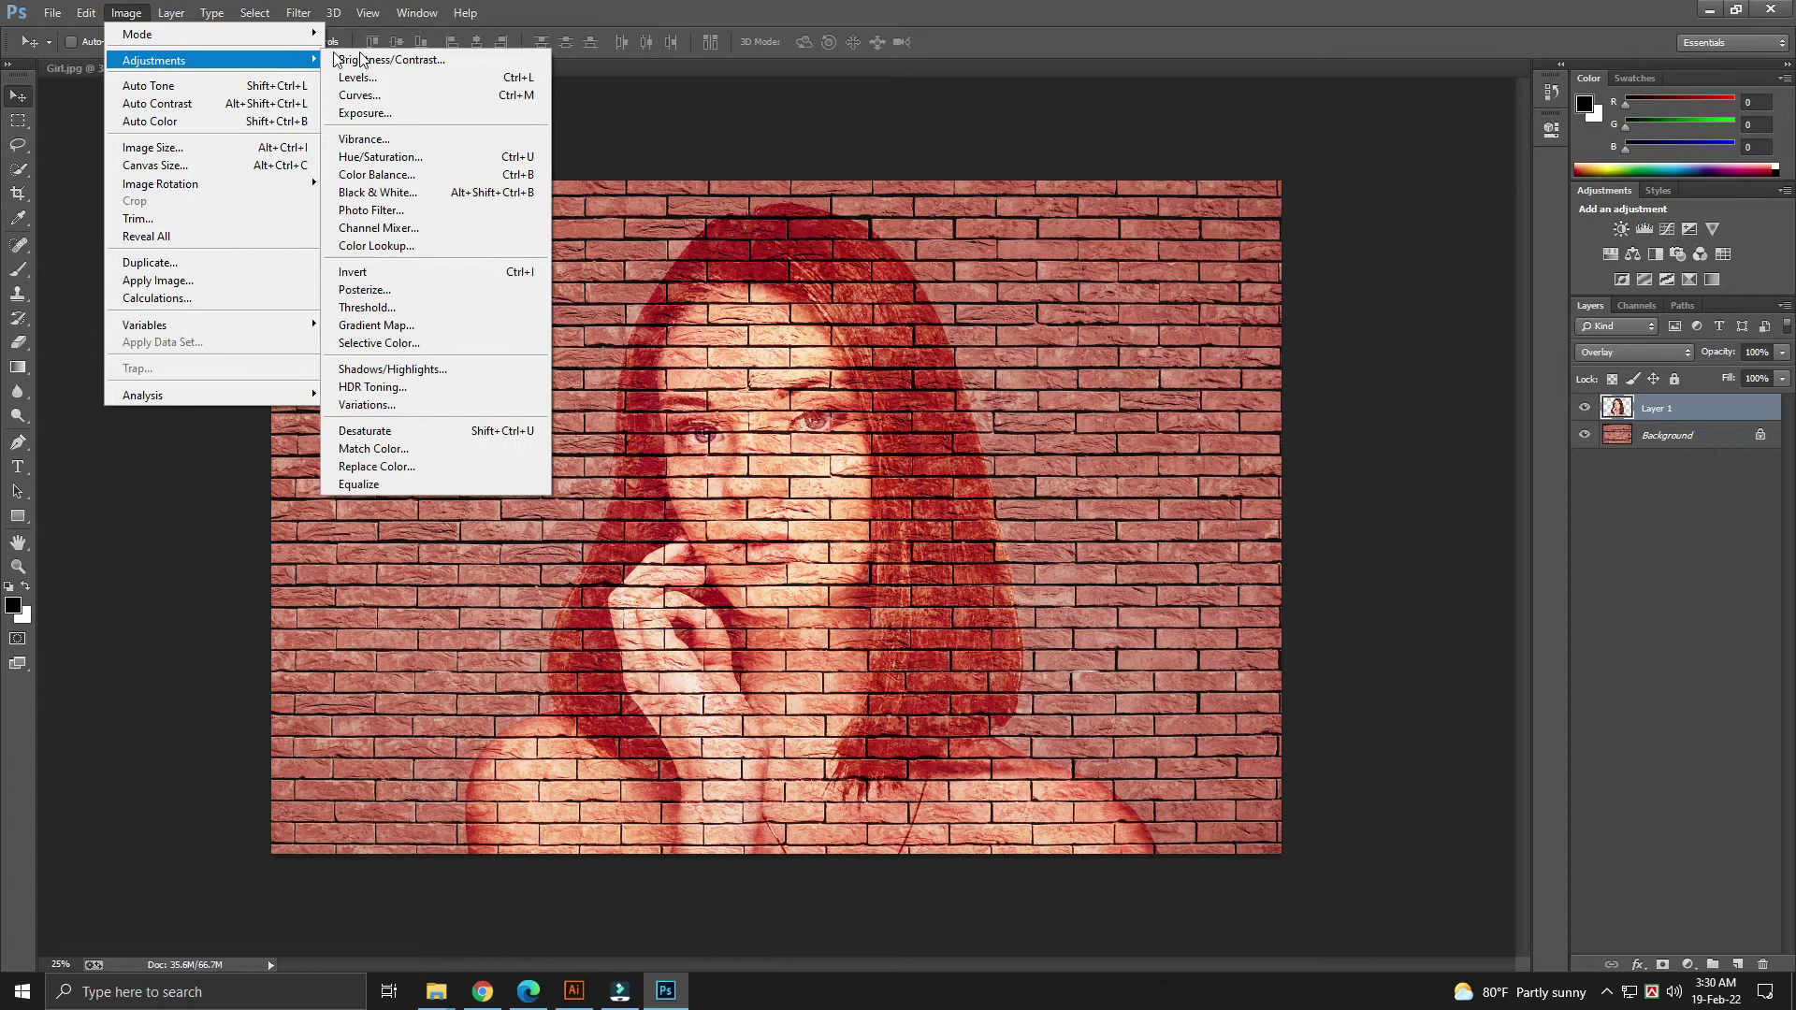
{"action": "left_click", "coordinate": [348, 74]}
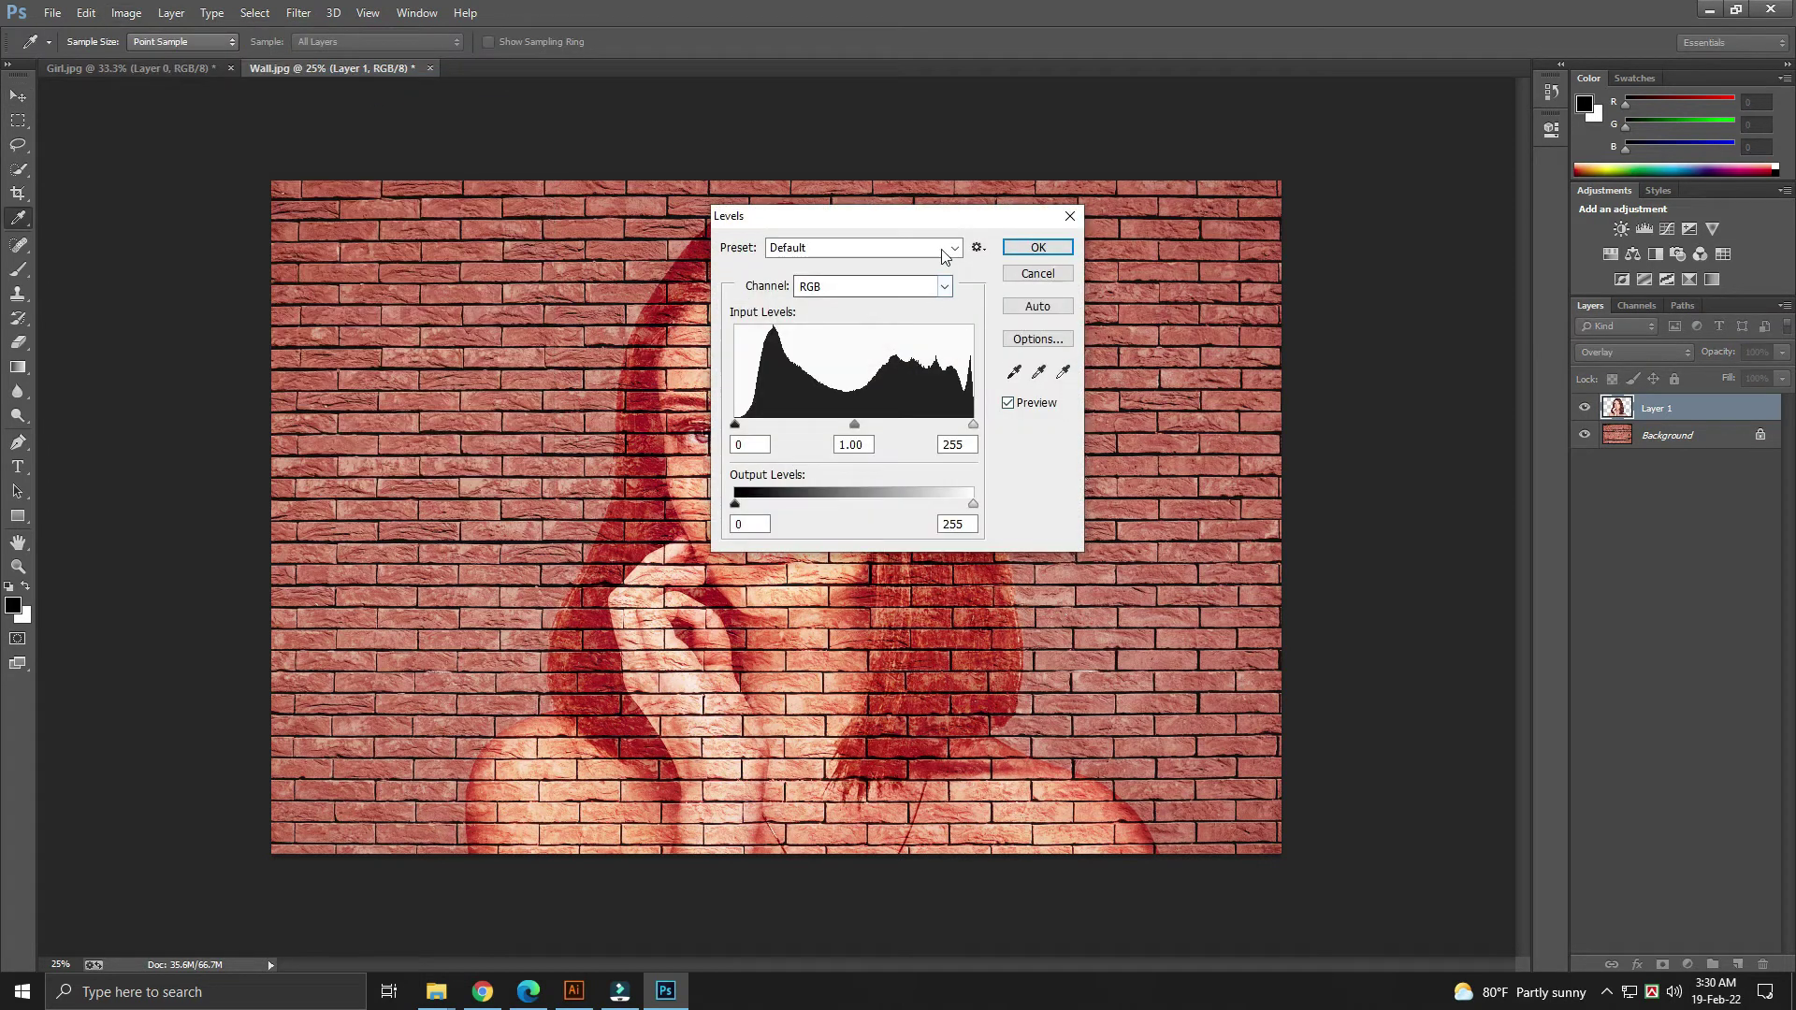
{"action": "left_click_drag", "start_coordinate": [898, 216], "coordinate": [1369, 224]}
{"action": "left_click_drag", "start_coordinate": [1325, 433], "coordinate": [1349, 433]}
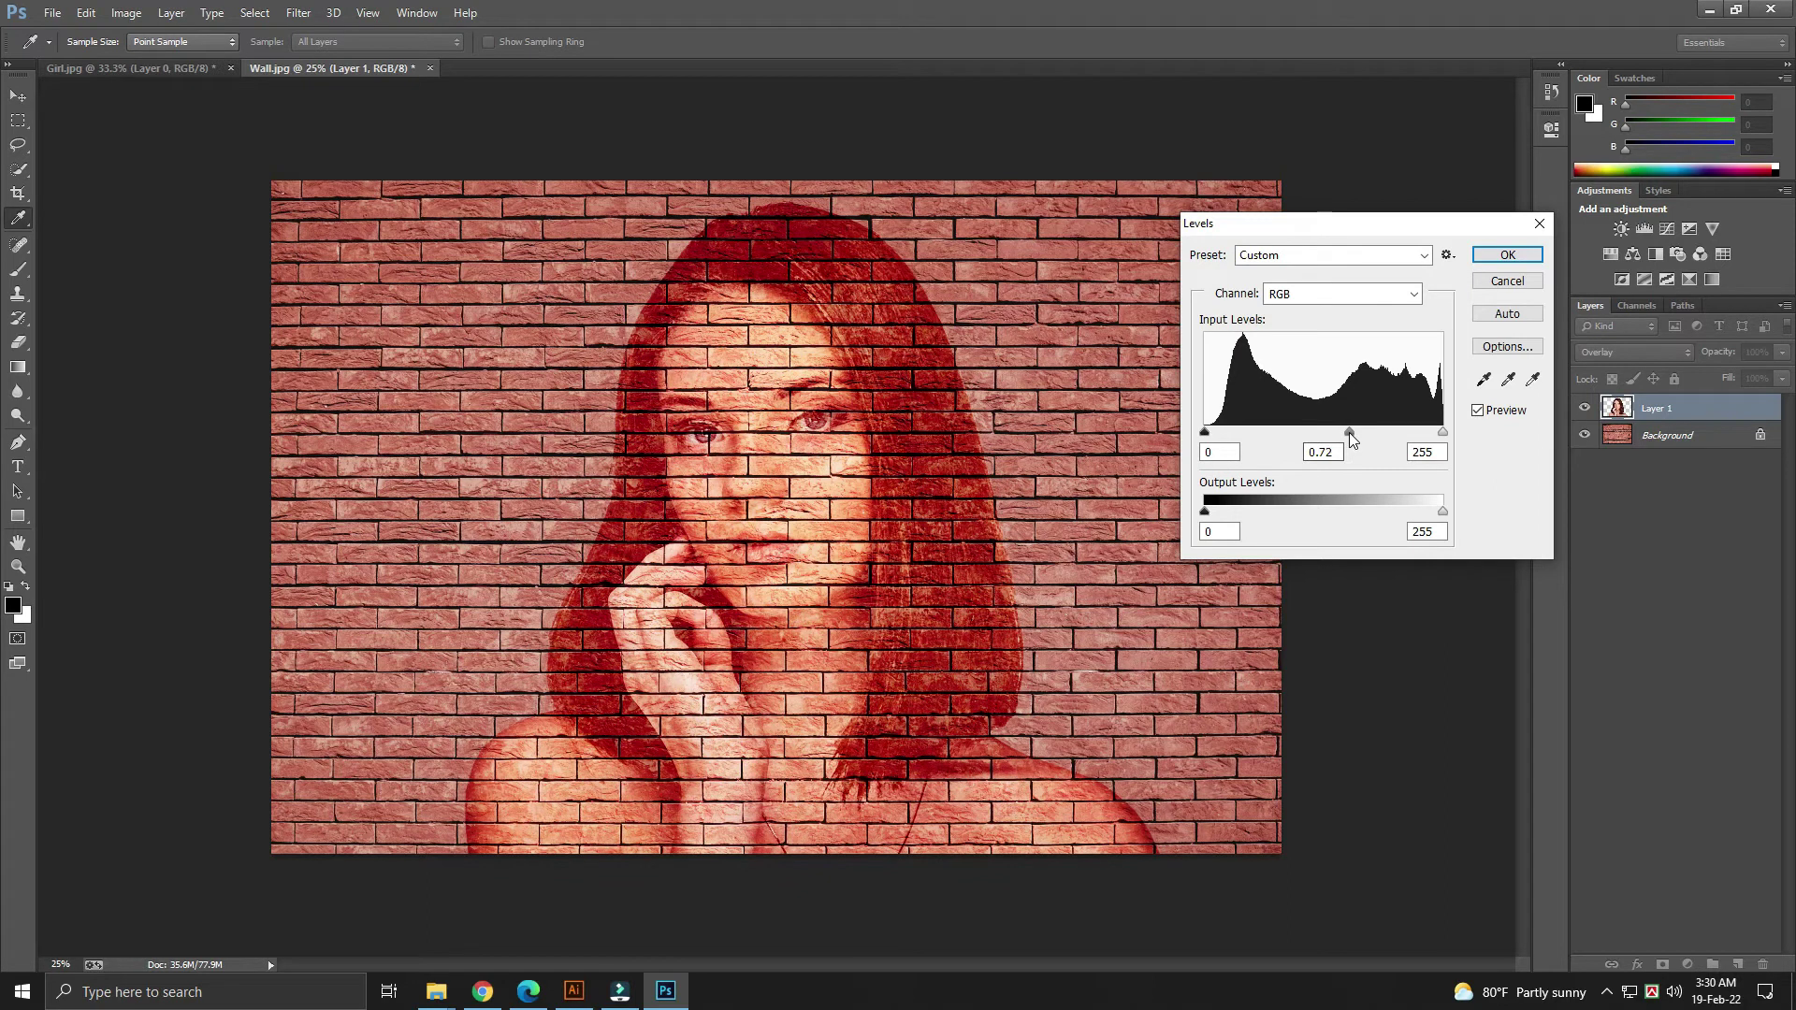
{"action": "left_click", "coordinate": [1506, 256]}
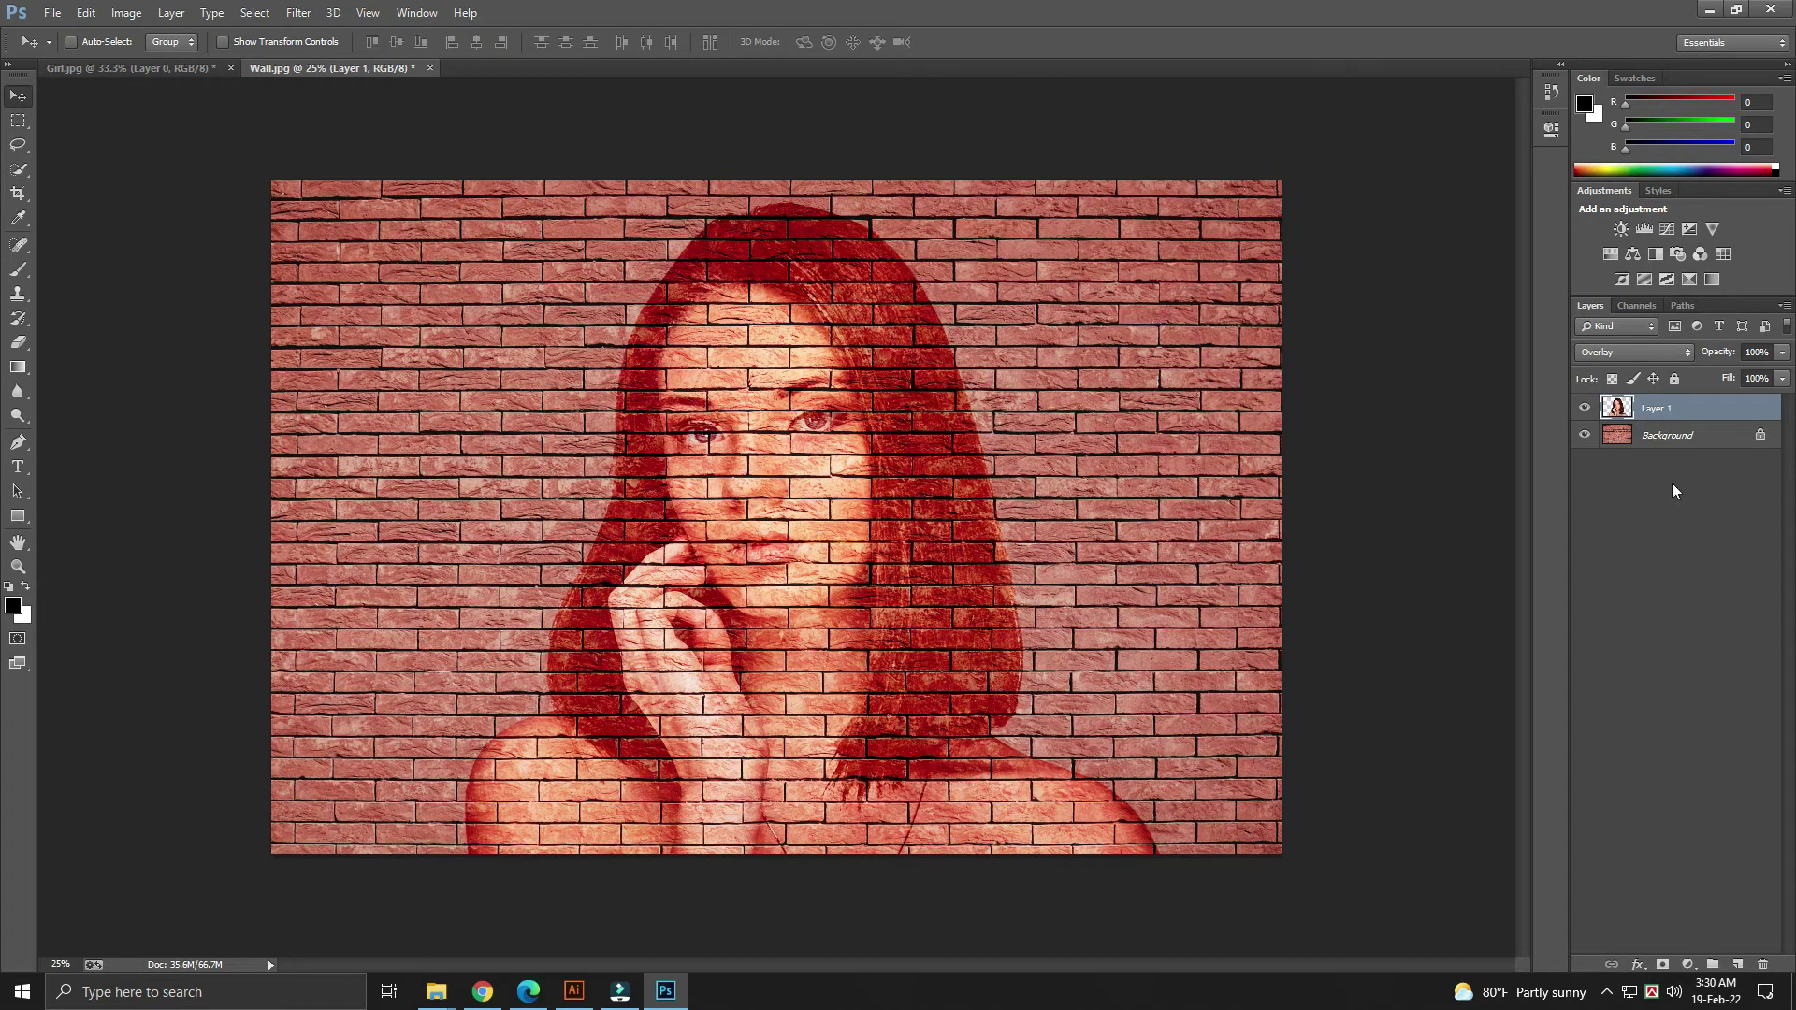
Darken the Background brick layer with Brightness -42 and Contrast -3
{"action": "left_click", "coordinate": [1671, 437]}
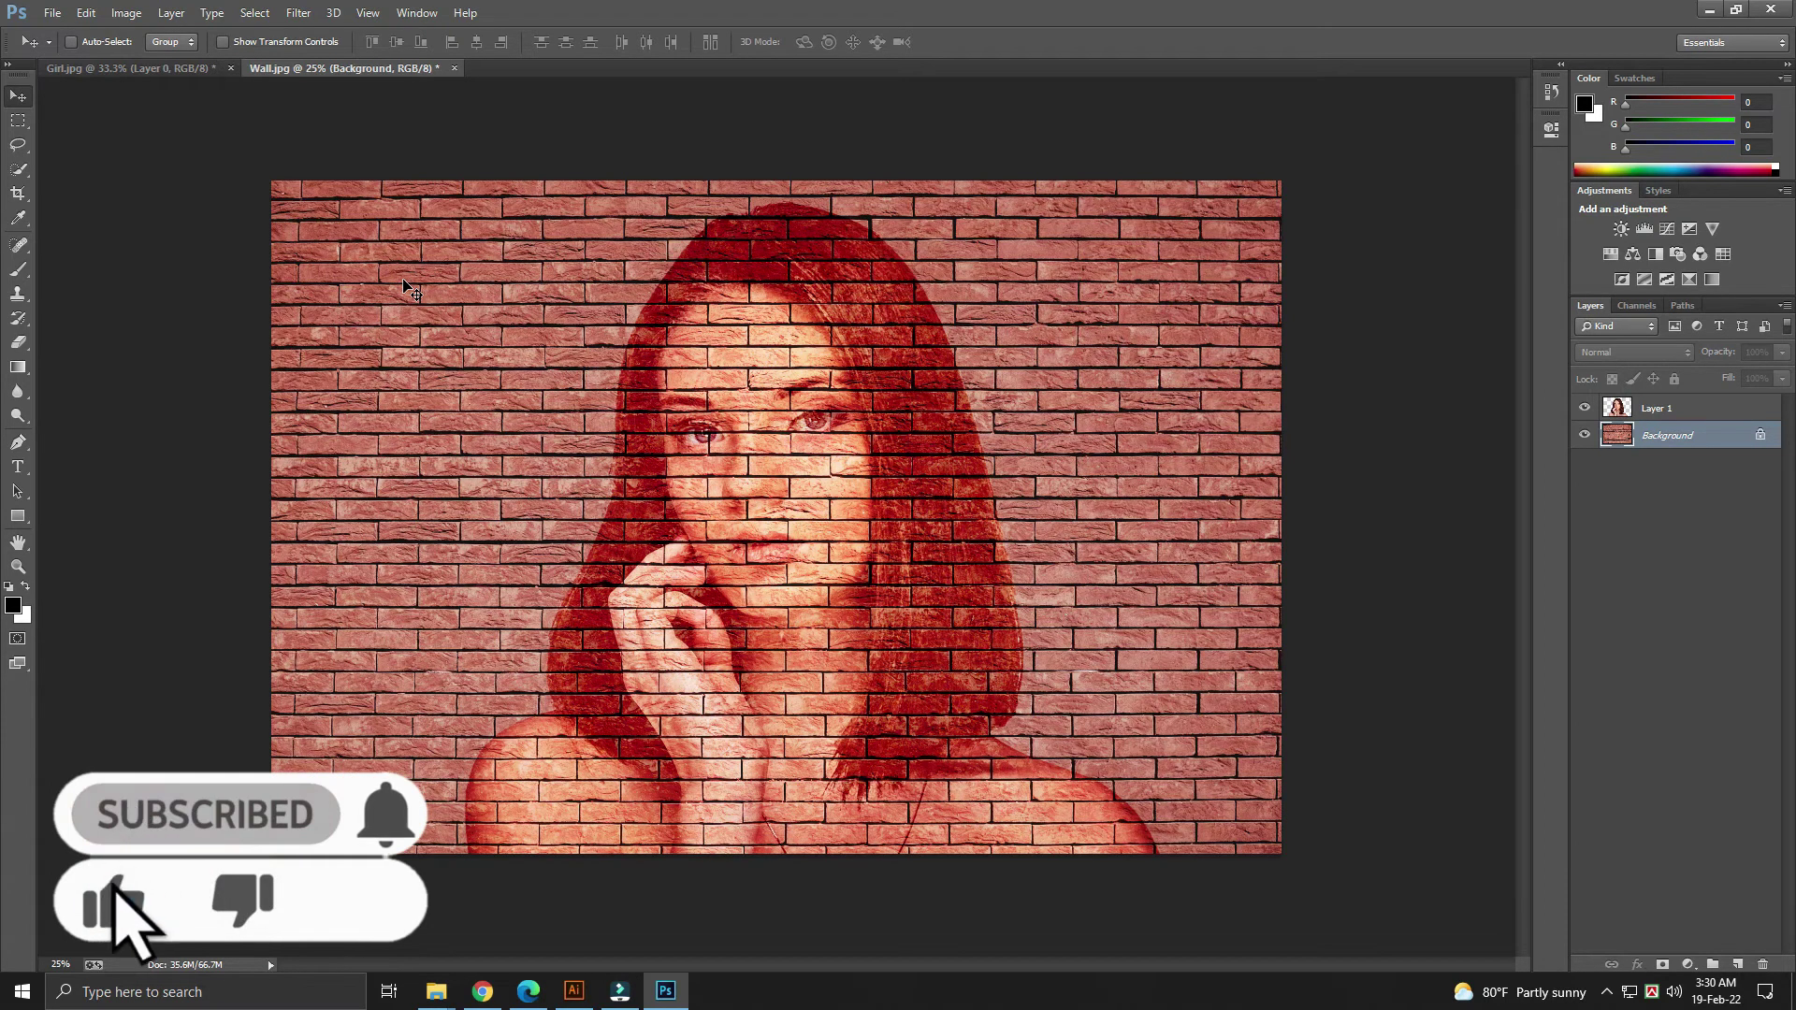
{"action": "left_click", "coordinate": [127, 13]}
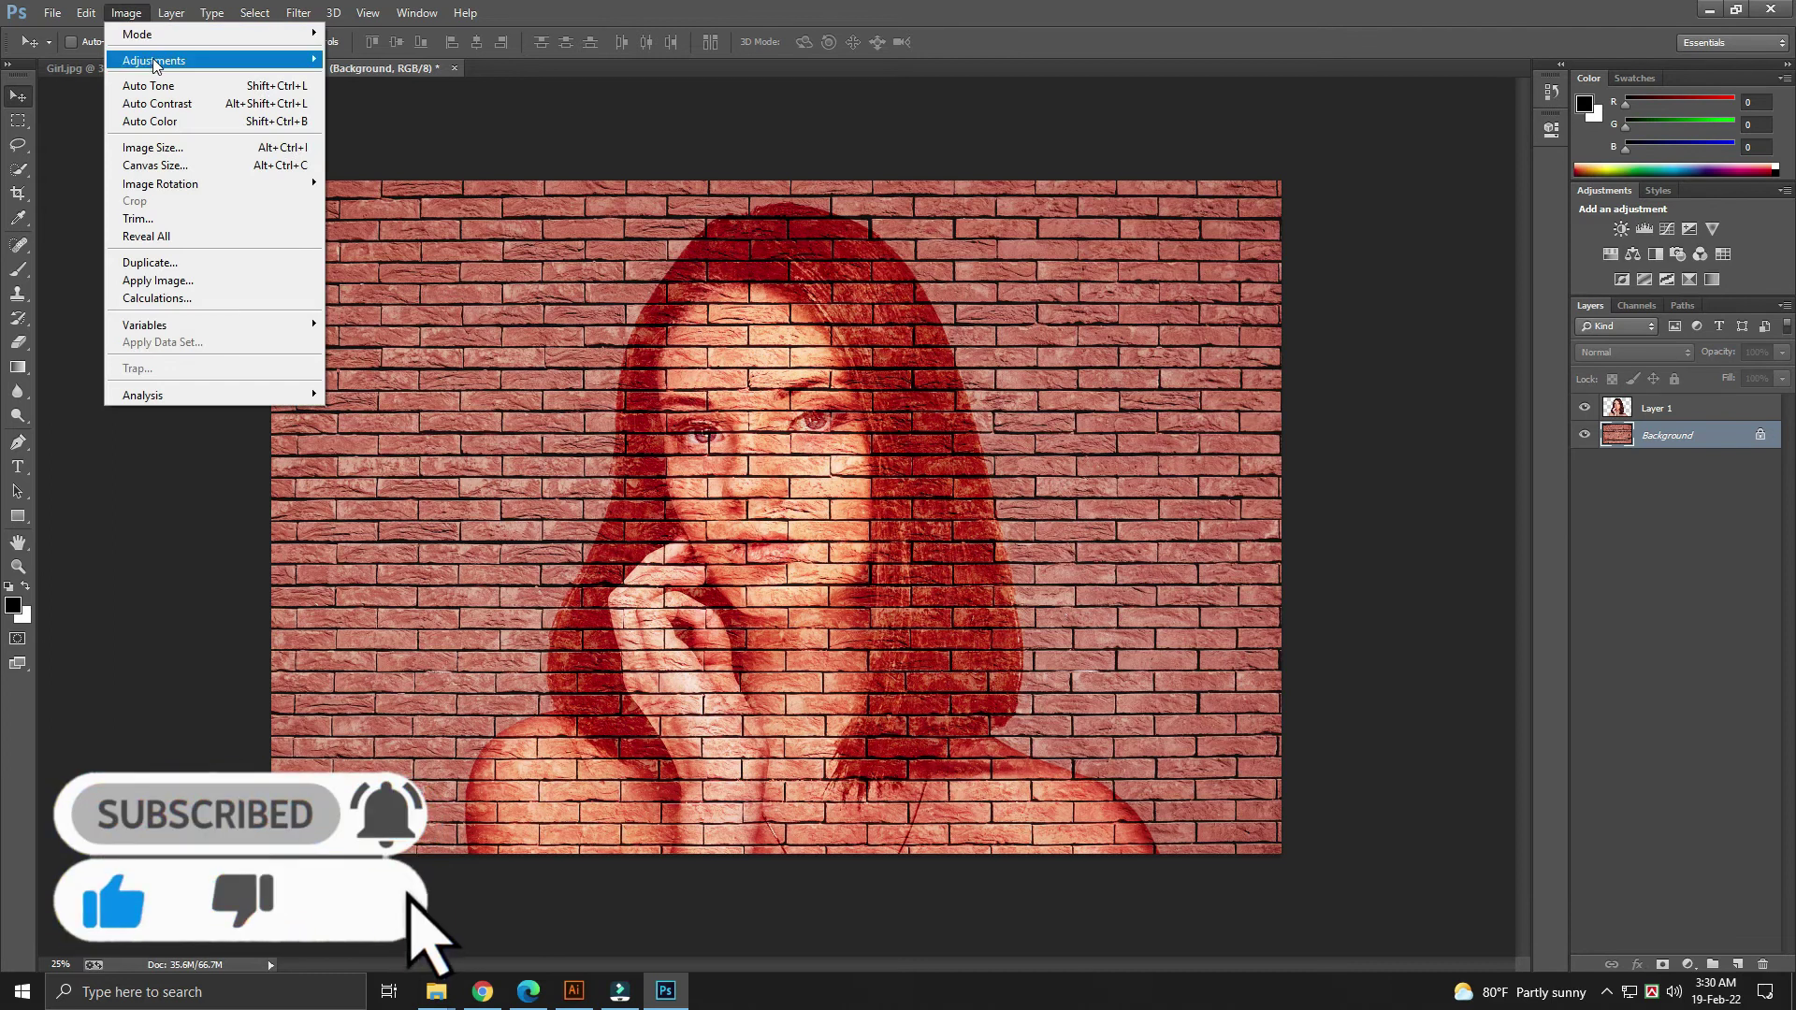
{"action": "mouse_move", "coordinate": [154, 60]}
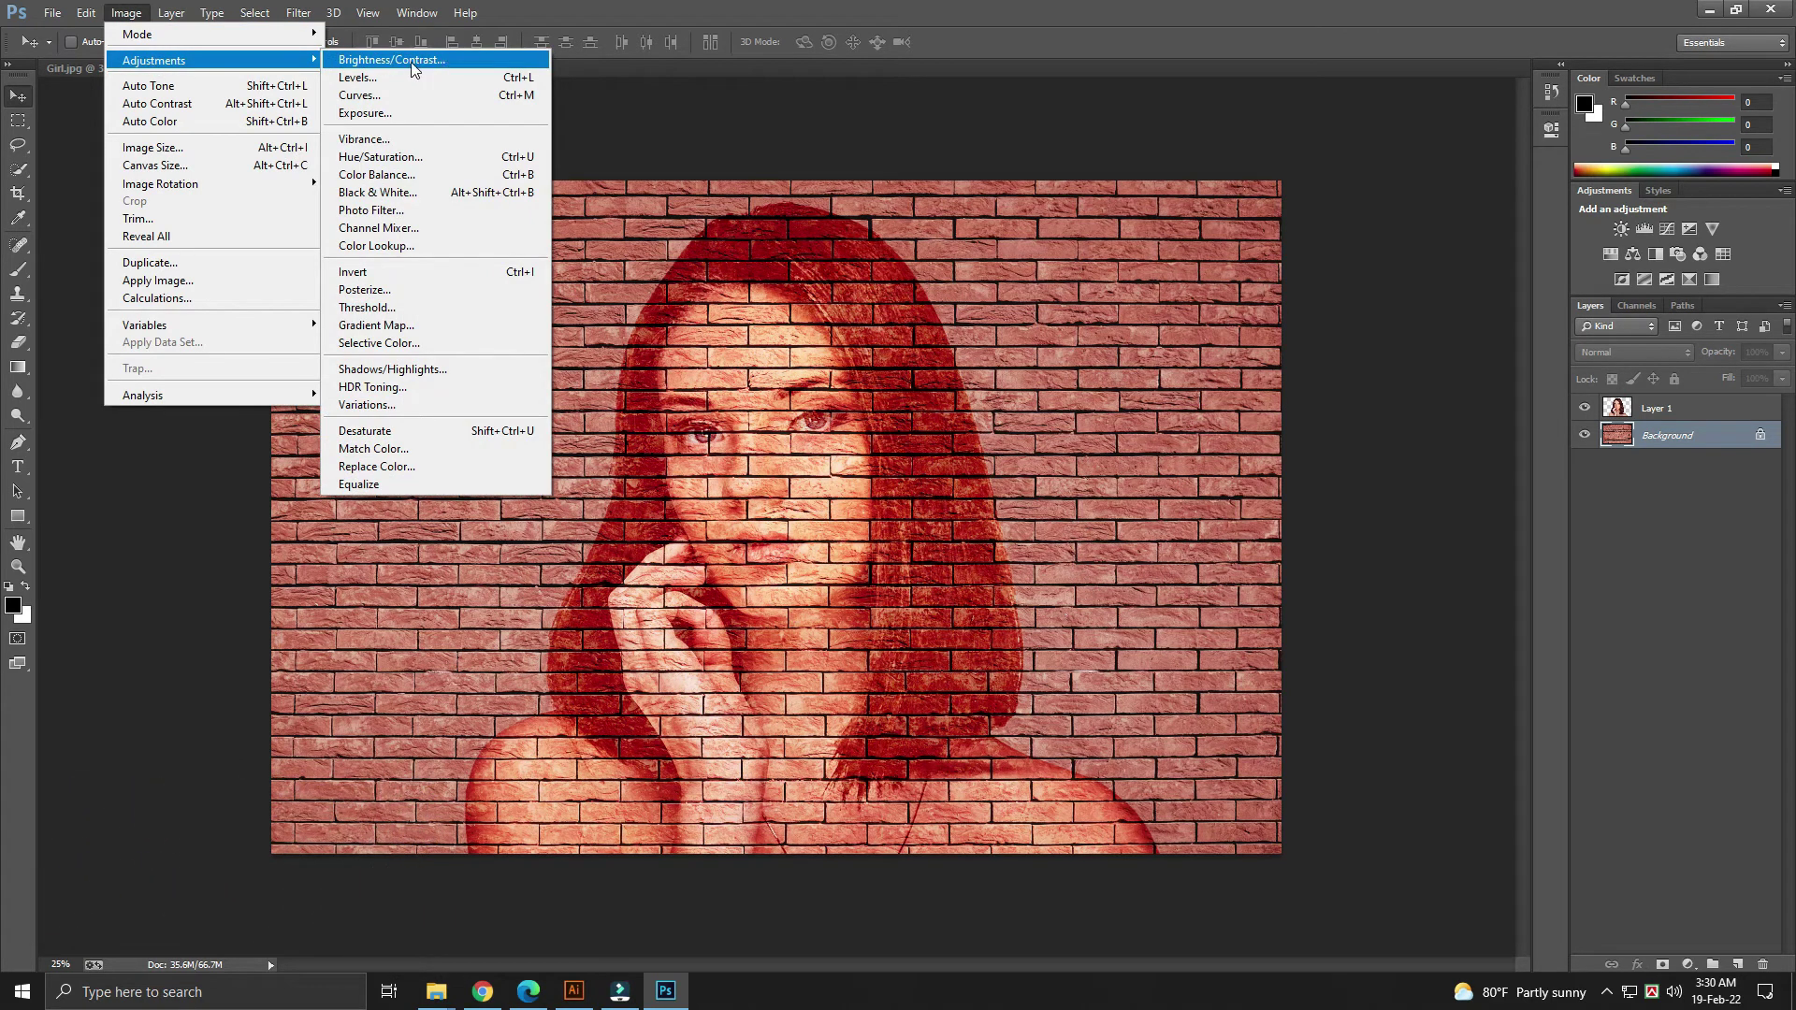
{"action": "left_click", "coordinate": [419, 63]}
{"action": "left_click_drag", "start_coordinate": [854, 333], "coordinate": [827, 334]}
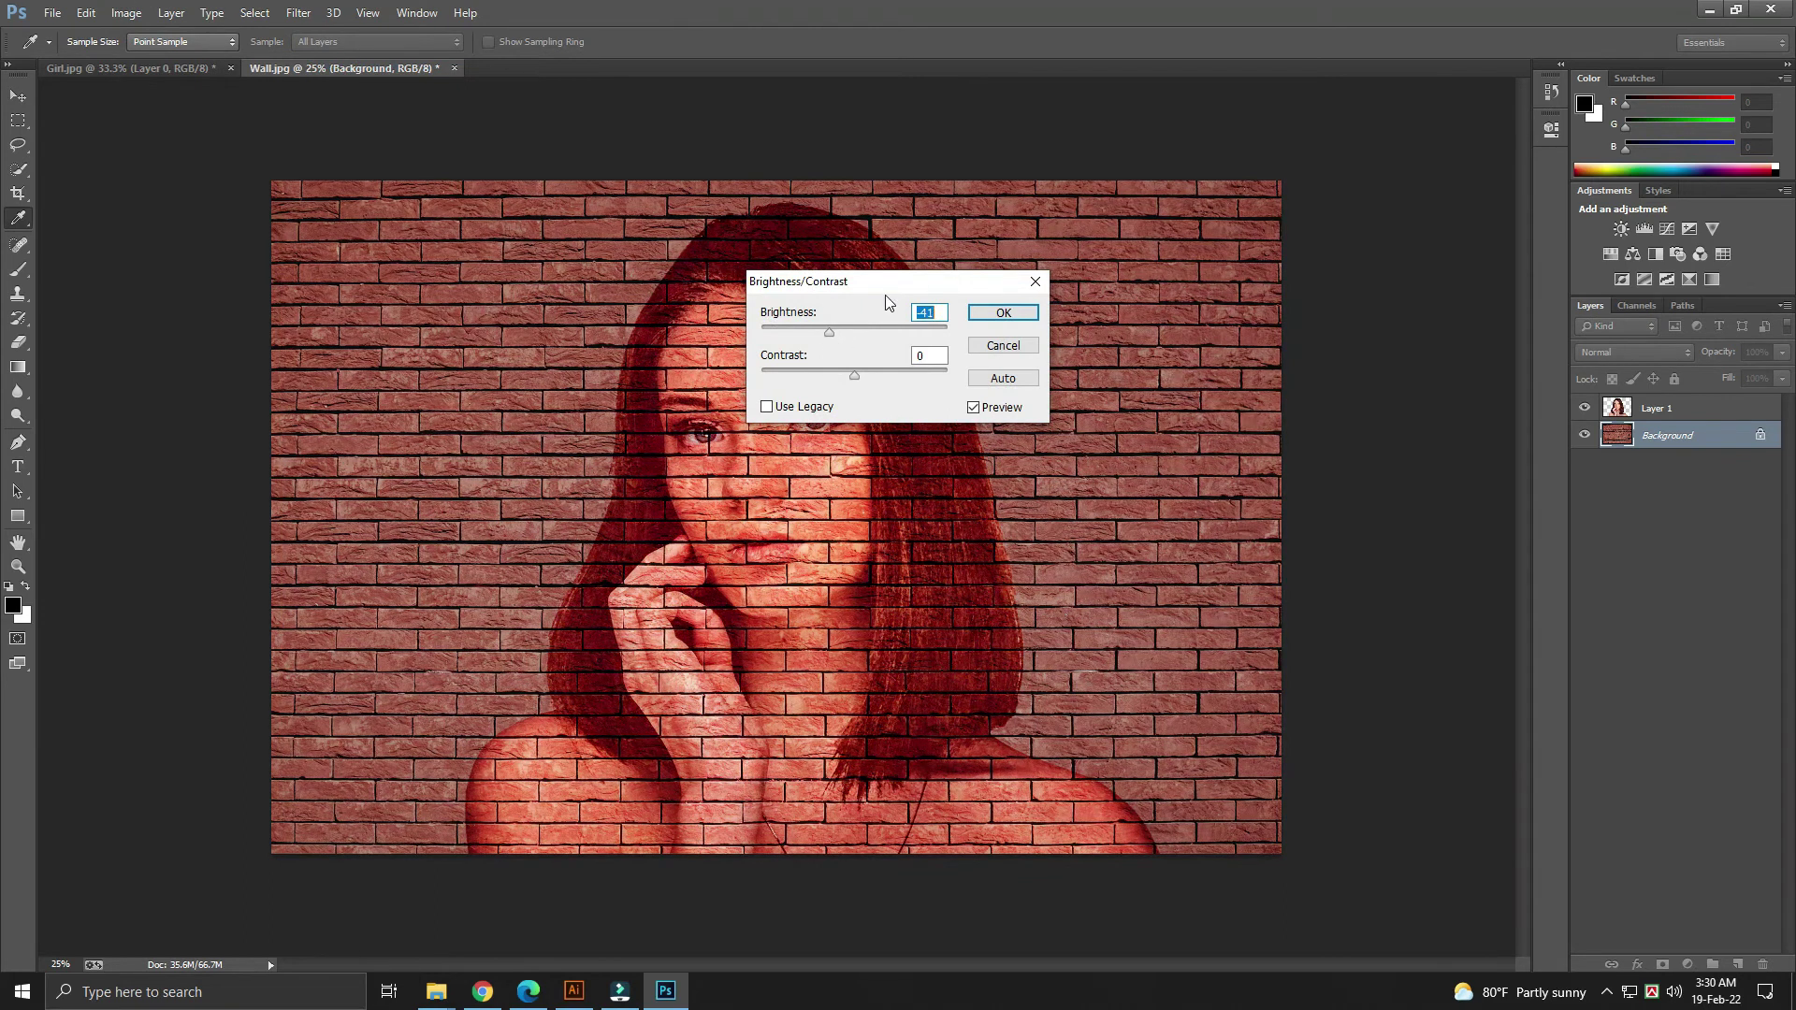
{"action": "left_click_drag", "start_coordinate": [885, 281], "coordinate": [1147, 239]}
{"action": "left_click_drag", "start_coordinate": [1115, 335], "coordinate": [1090, 290]}
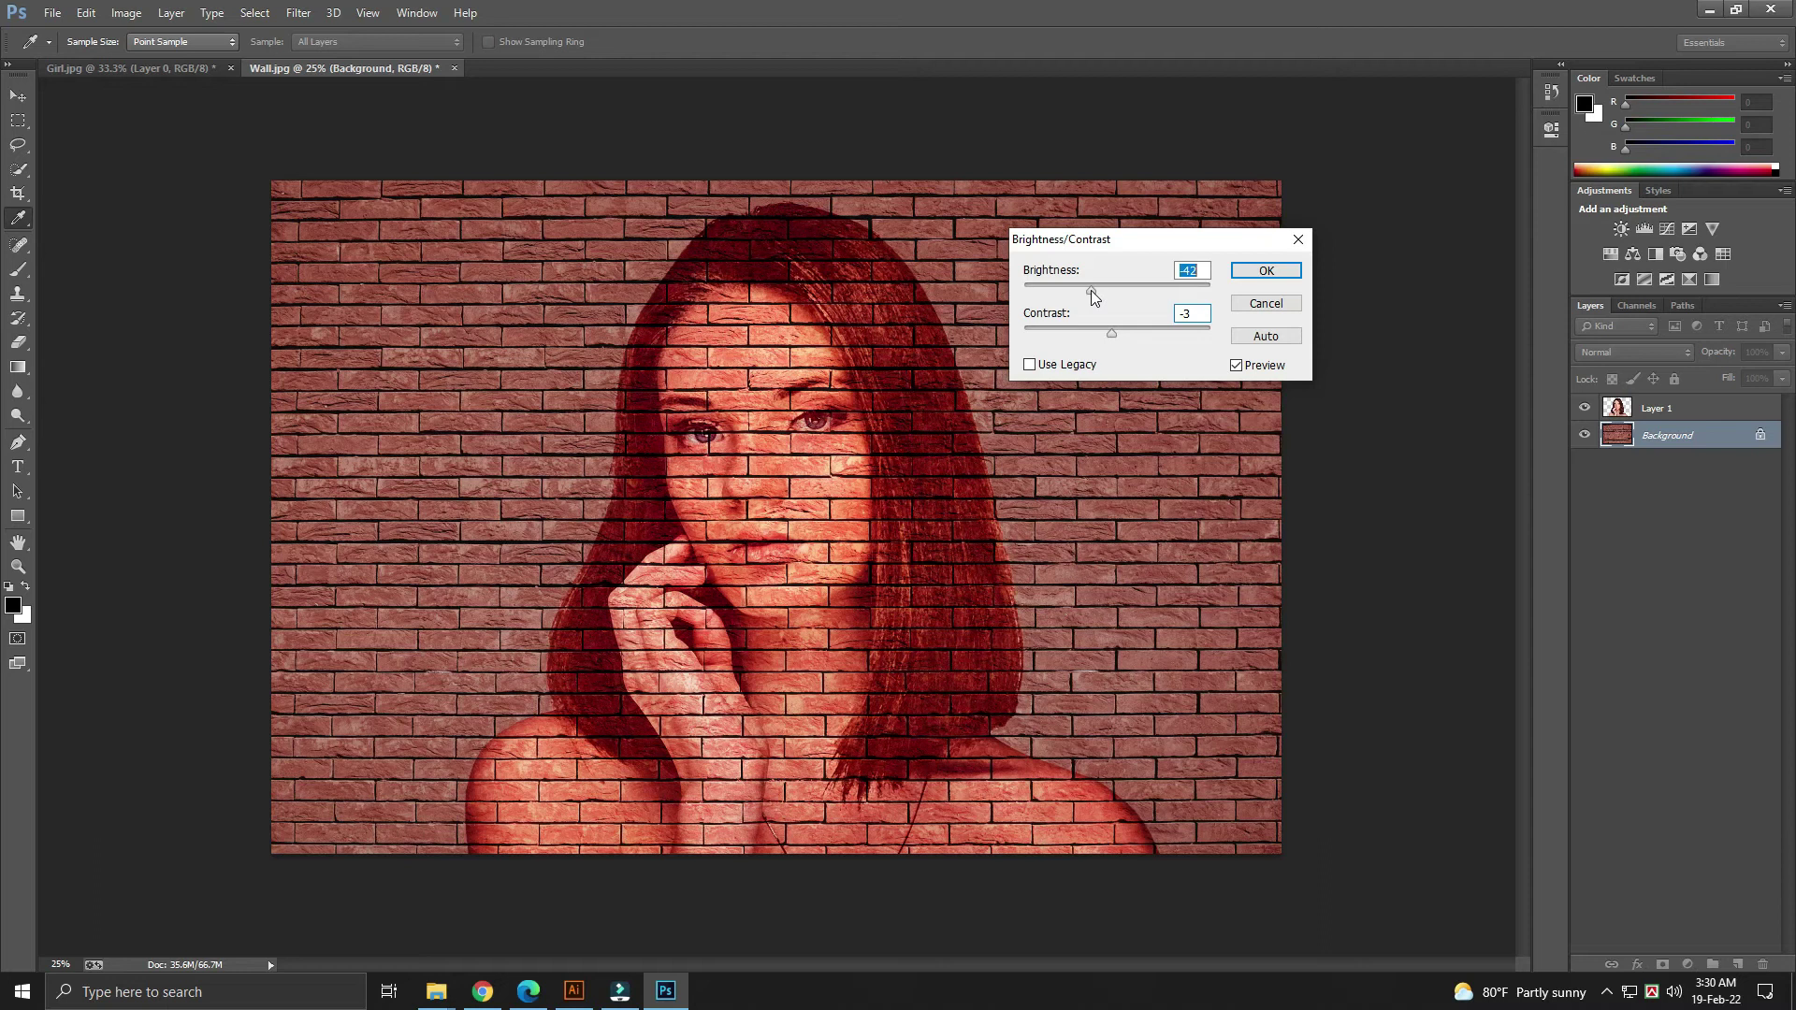
{"action": "left_click", "coordinate": [1265, 270]}
{"action": "key", "text": "v"}
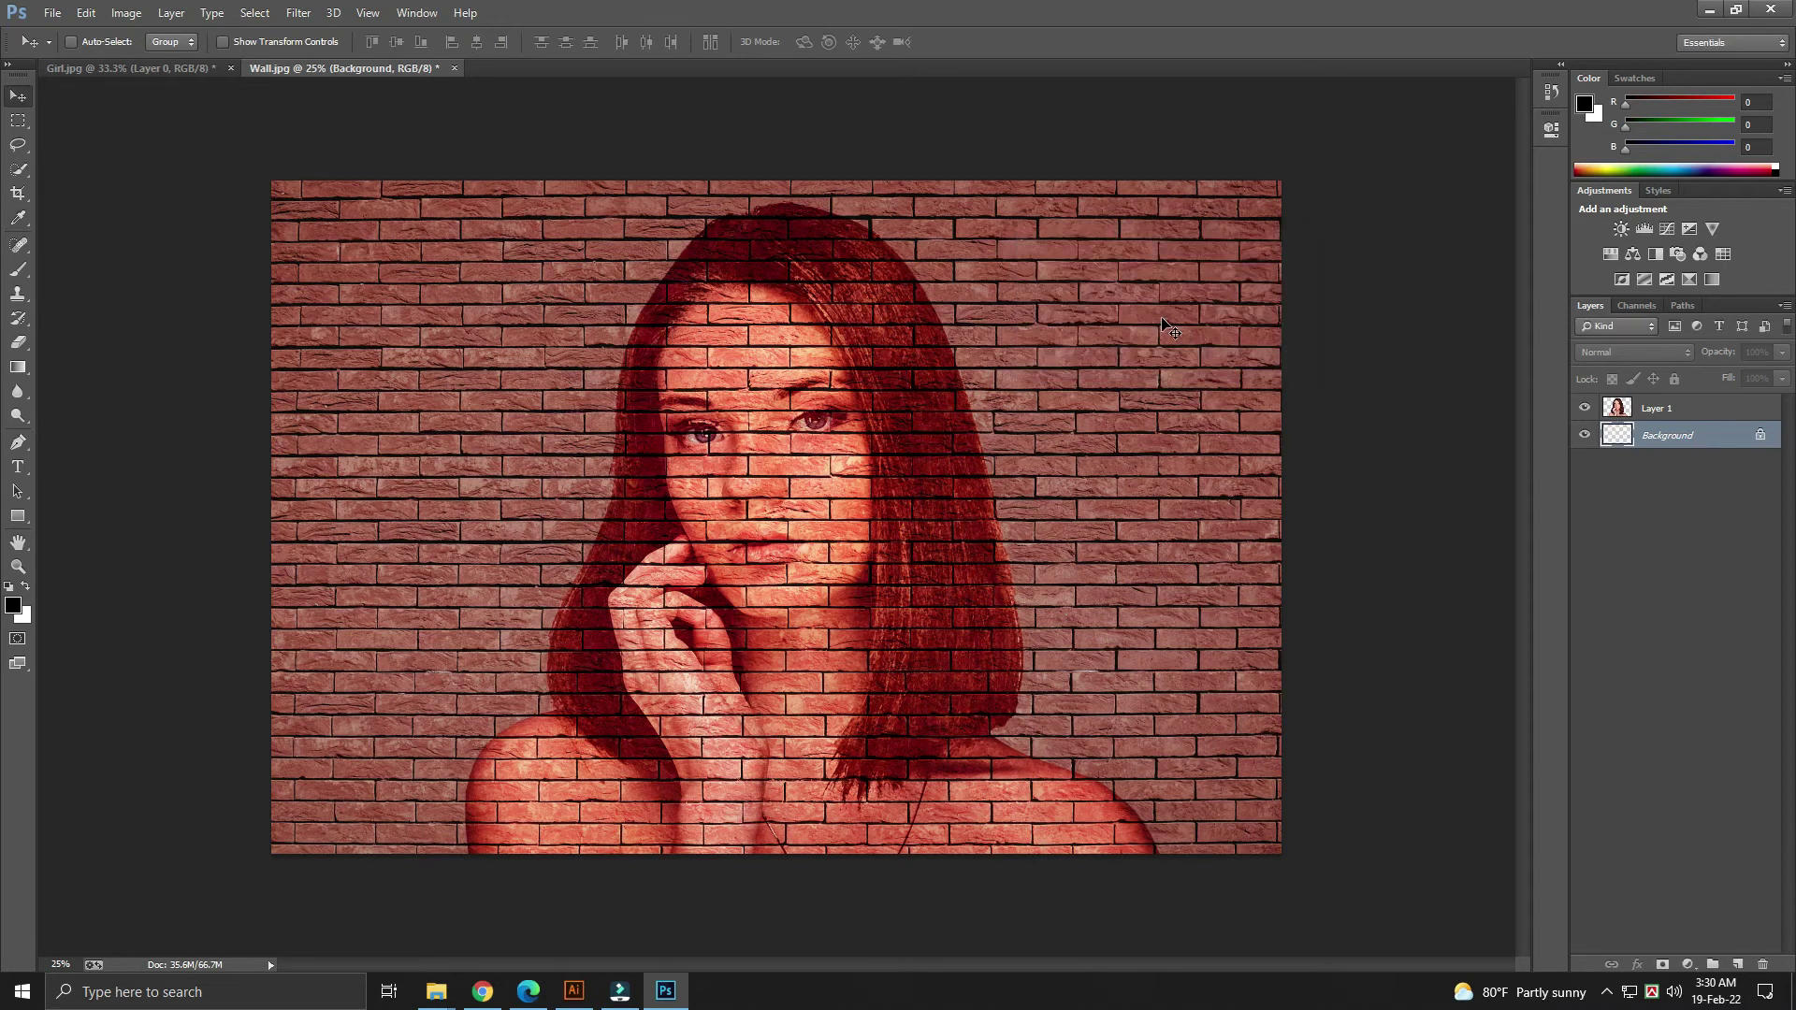
{"action": "key", "text": "ctrl+0"}
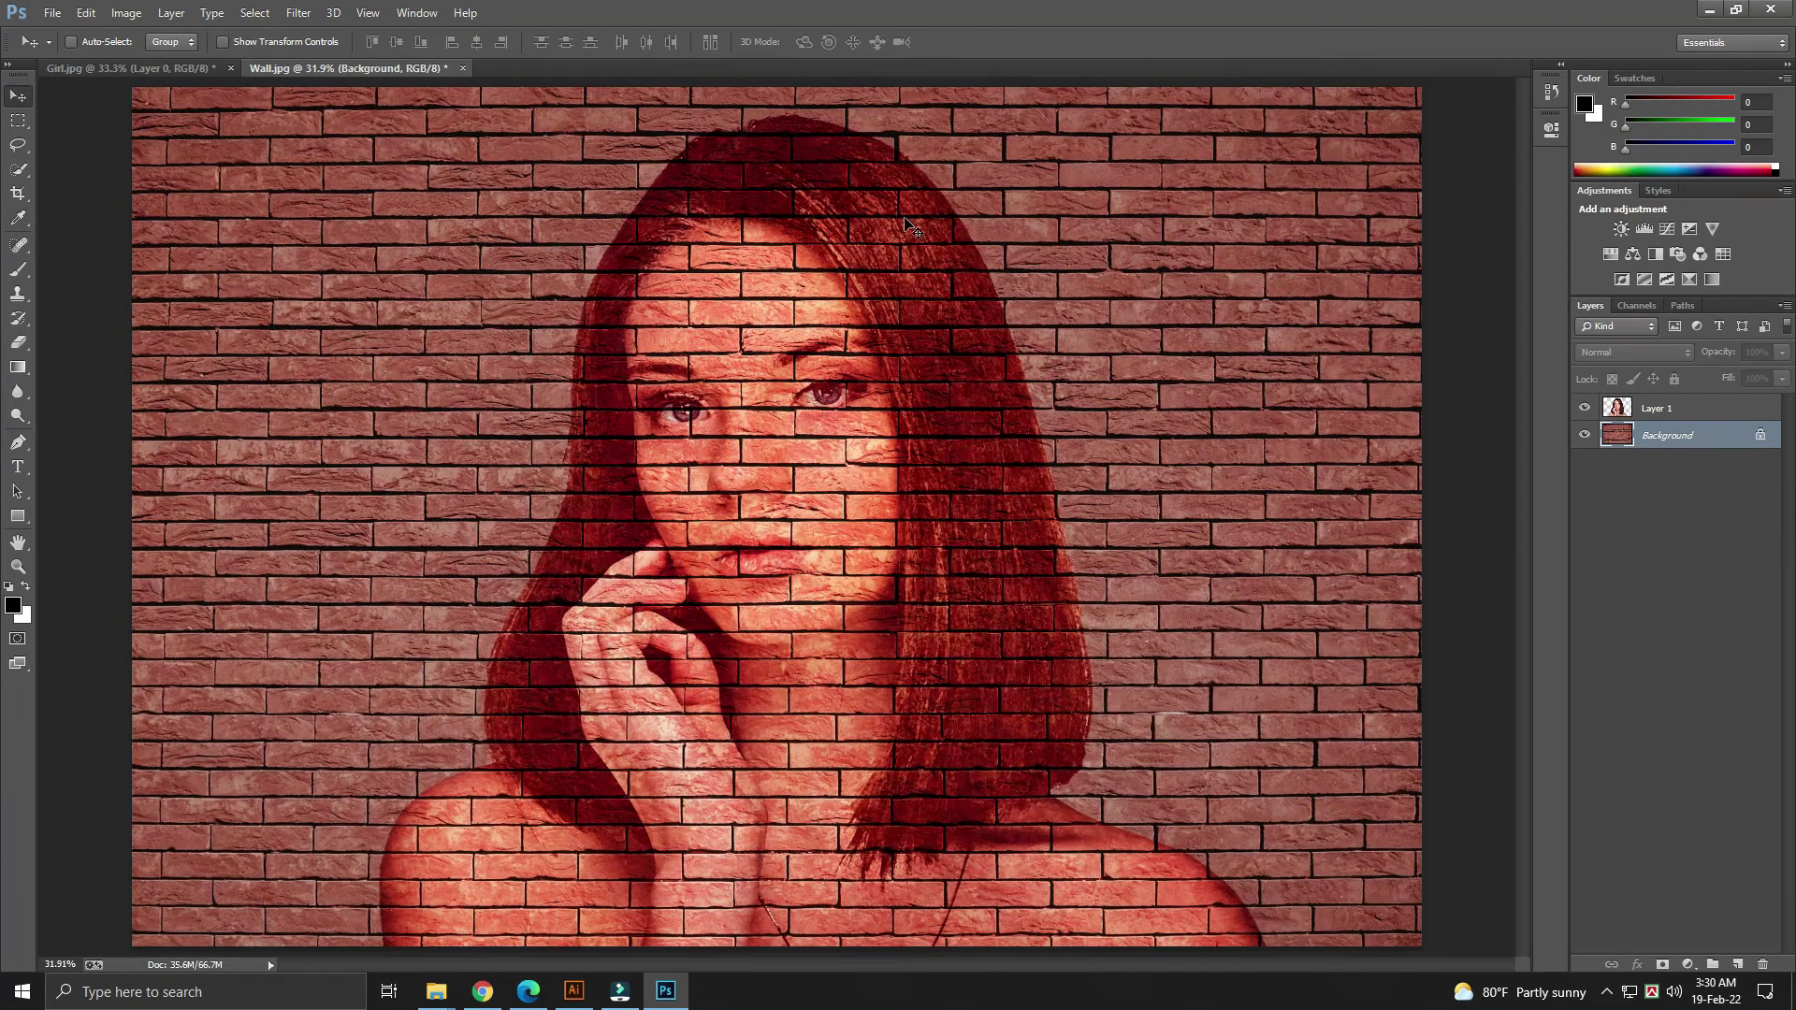
{"action": "left_click", "coordinate": [907, 220]}
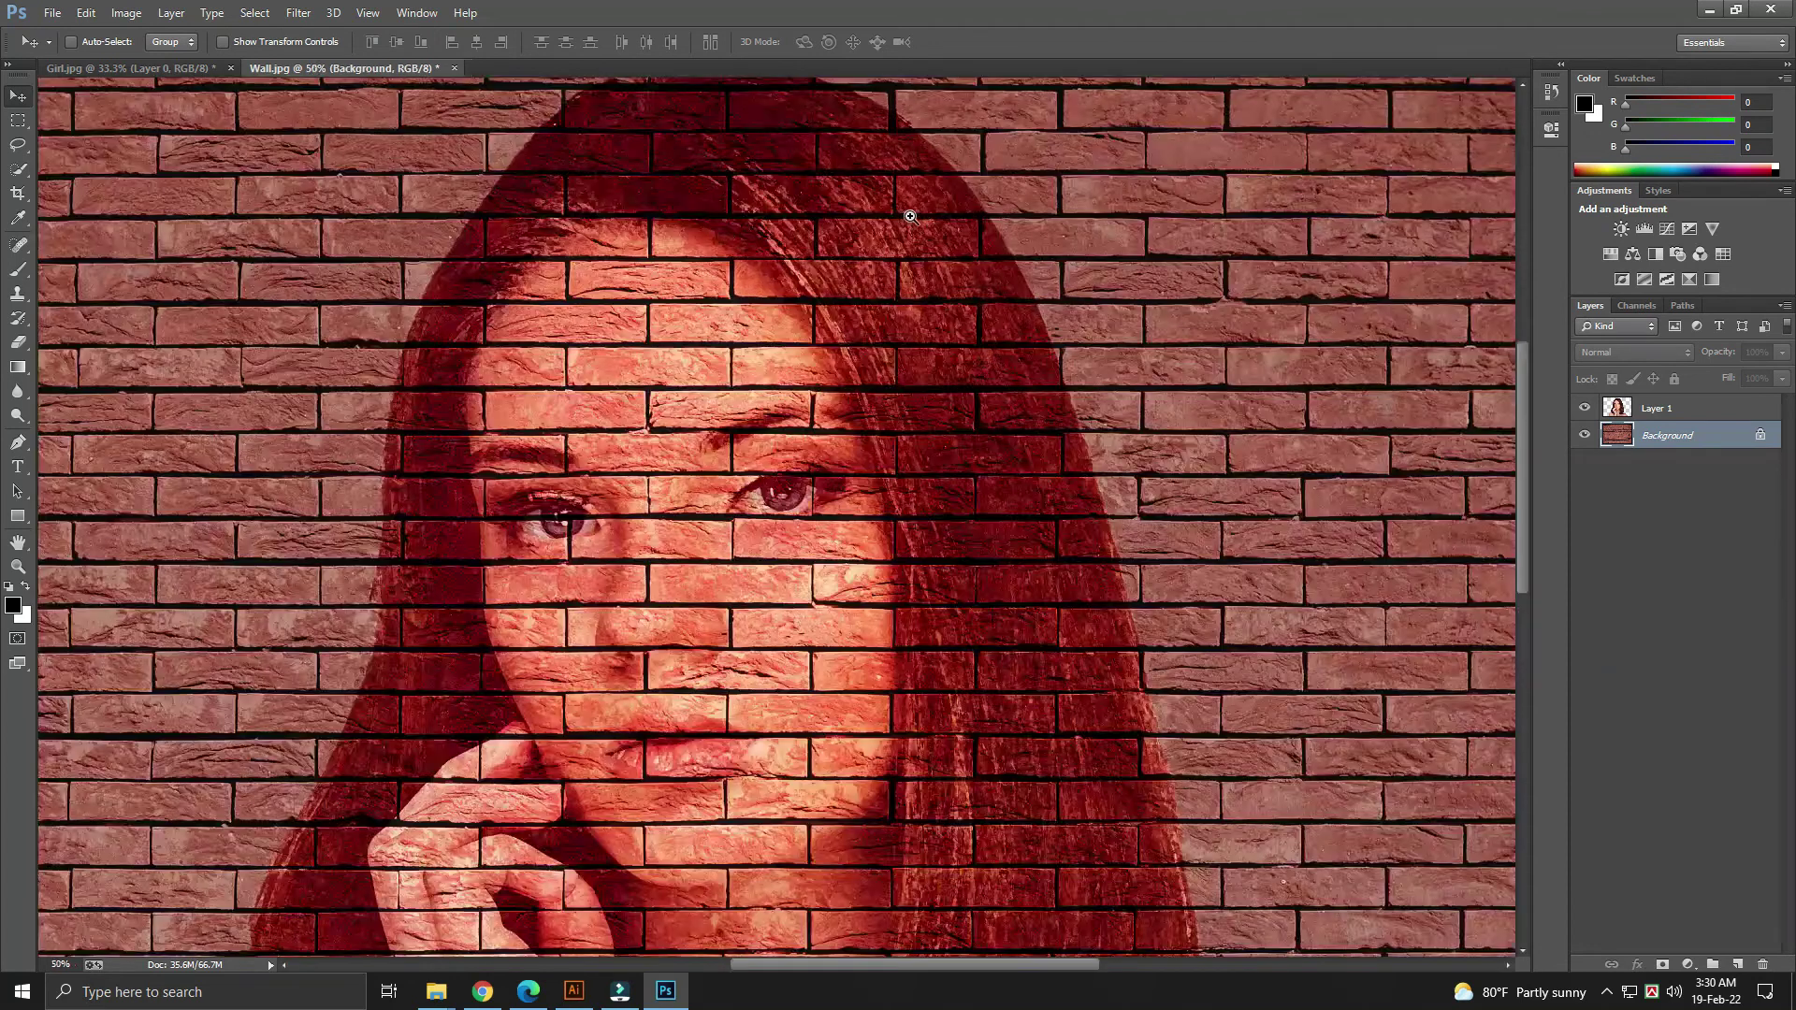
{"action": "left_click_drag", "start_coordinate": [950, 357], "coordinate": [1025, 354]}
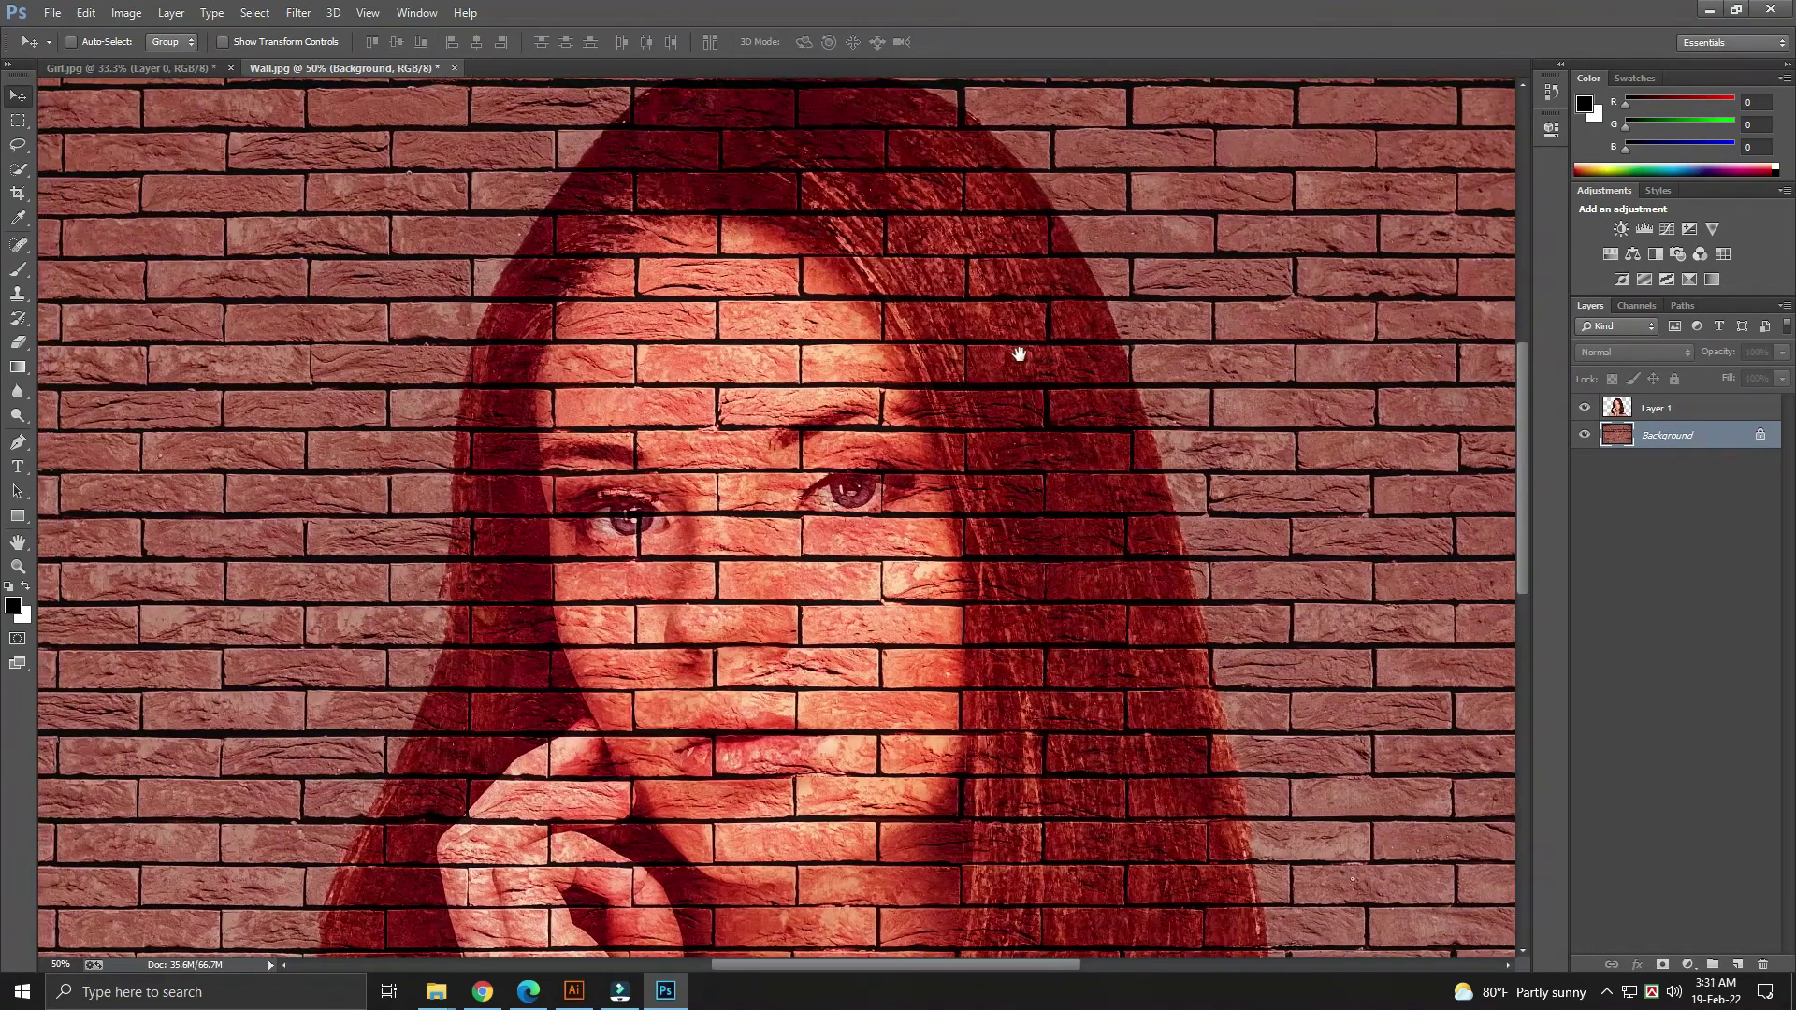